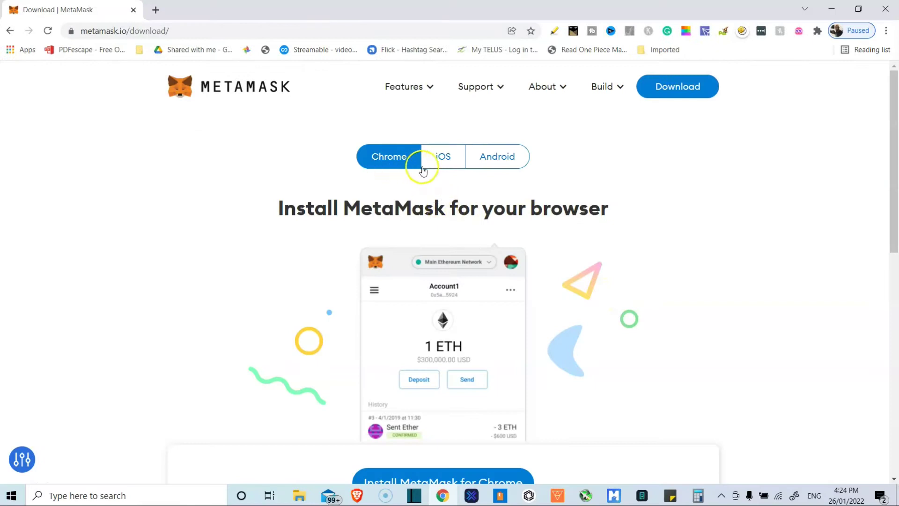
Scroll down the metamask.io download page to reach the Install MetaMask for Chrome option.
{"action": "scroll", "coordinate": [478, 196], "scroll_direction": "down", "scroll_amount": 3}
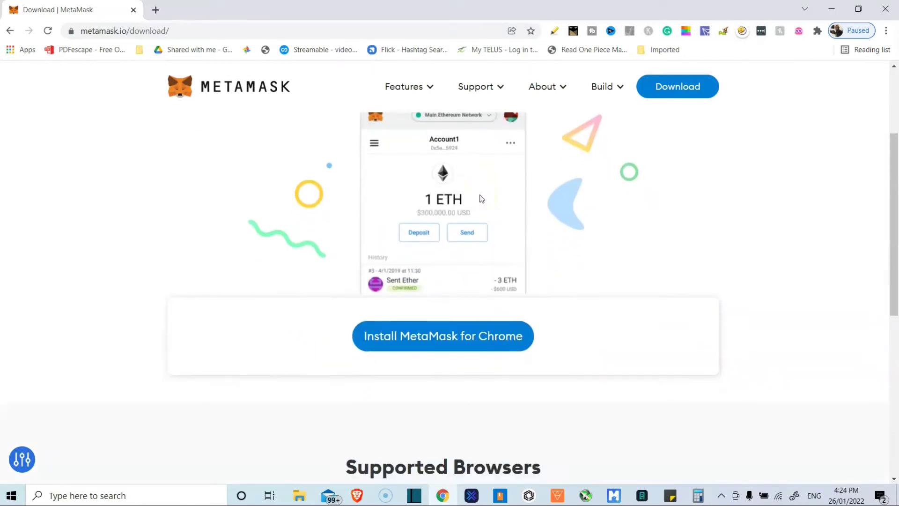
{"action": "scroll", "coordinate": [375, 365], "scroll_direction": "down", "scroll_amount": 3}
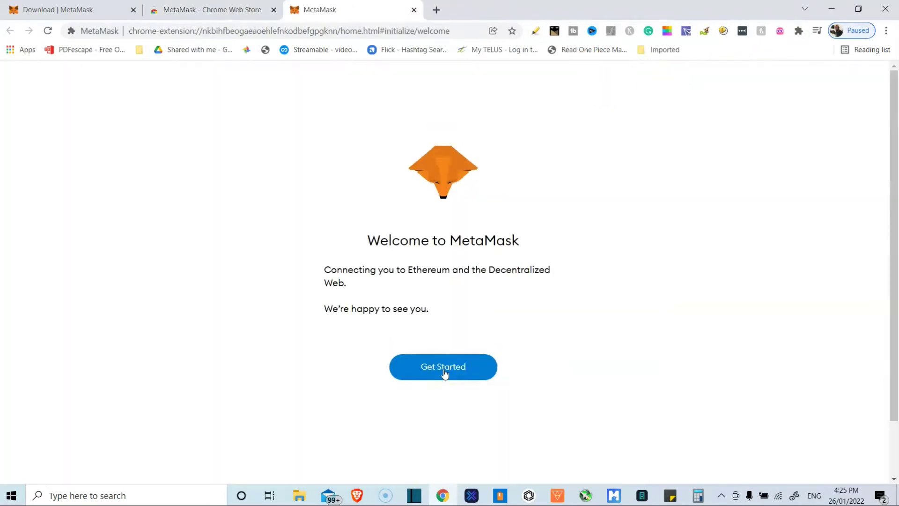
Choose Get Started and Create a Wallet, then answer No Thanks to usage-data collection.
{"action": "left_click", "coordinate": [443, 371]}
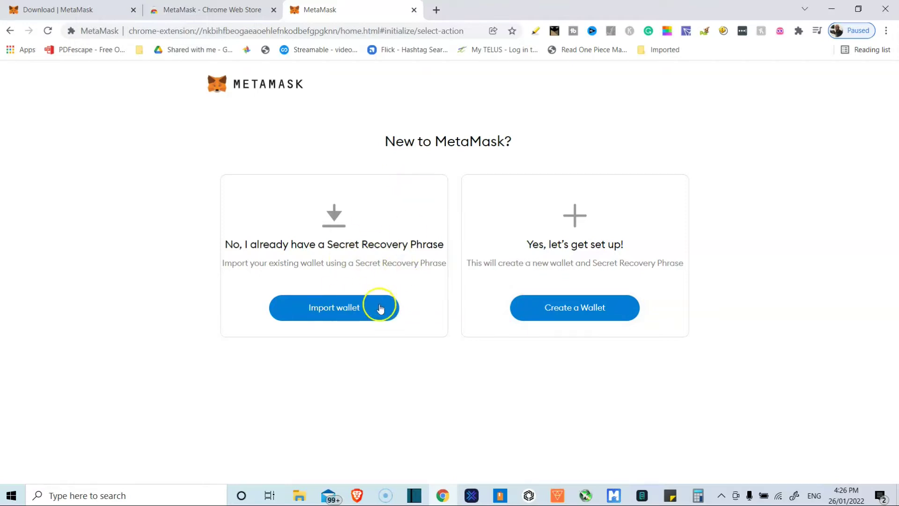
{"action": "left_click", "coordinate": [577, 321]}
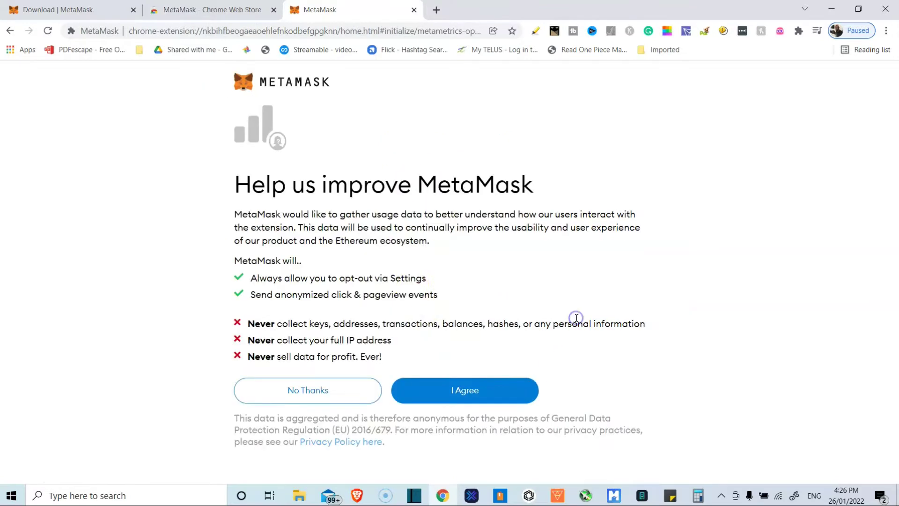
{"action": "left_click", "coordinate": [318, 398]}
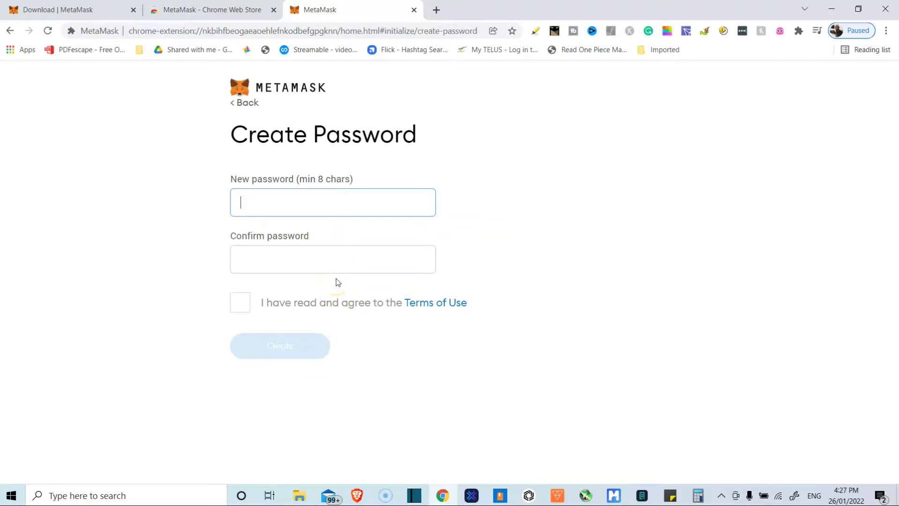
Enter the wallet password in both fields, accept the Terms of Use, and create the wallet.
{"action": "type", "text": "••"}
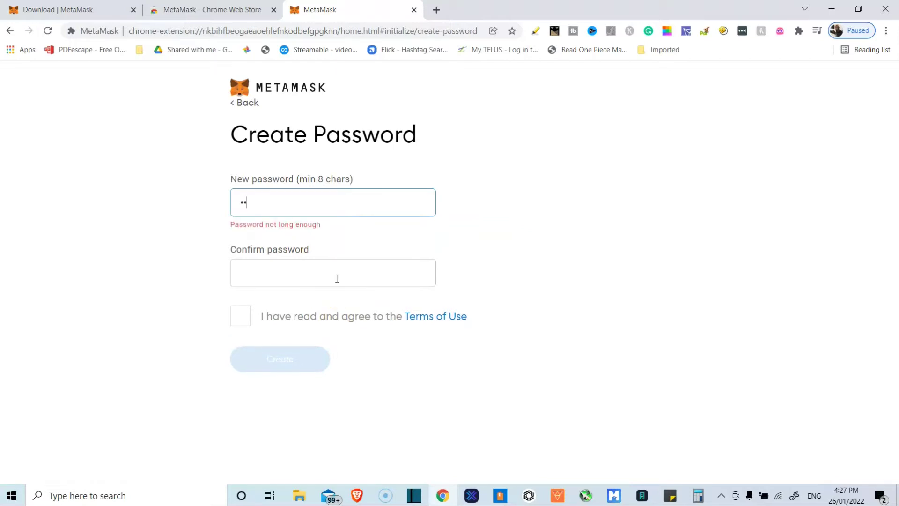
{"action": "type", "text": "•••••••••••"}
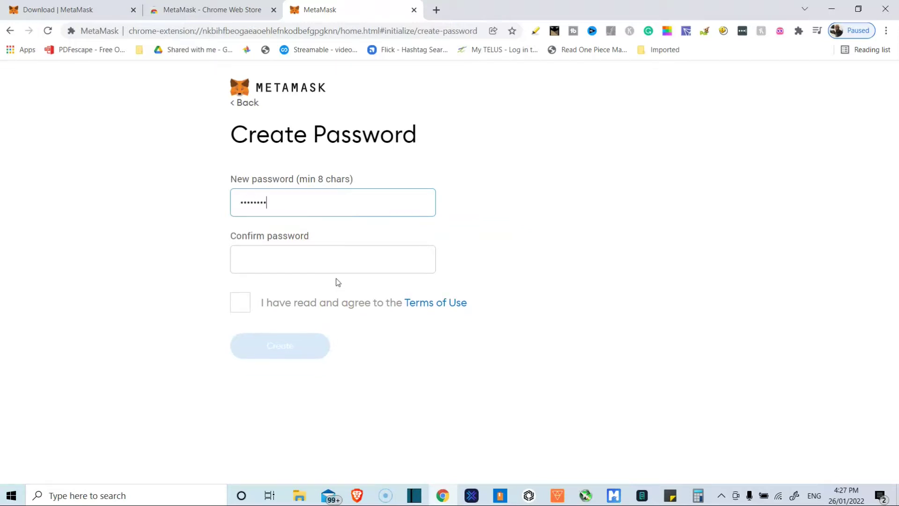
{"action": "left_click", "coordinate": [322, 259]}
{"action": "key", "text": "ctrl+v"}
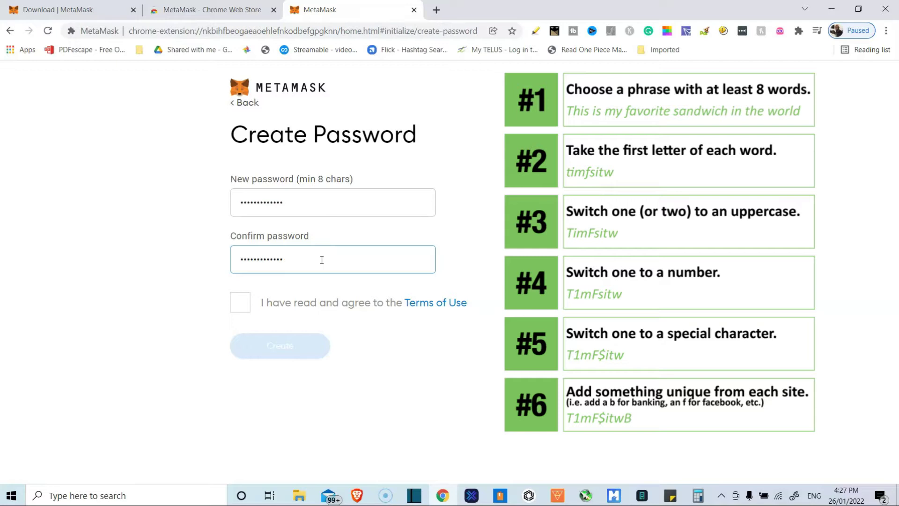
{"action": "left_click", "coordinate": [243, 308]}
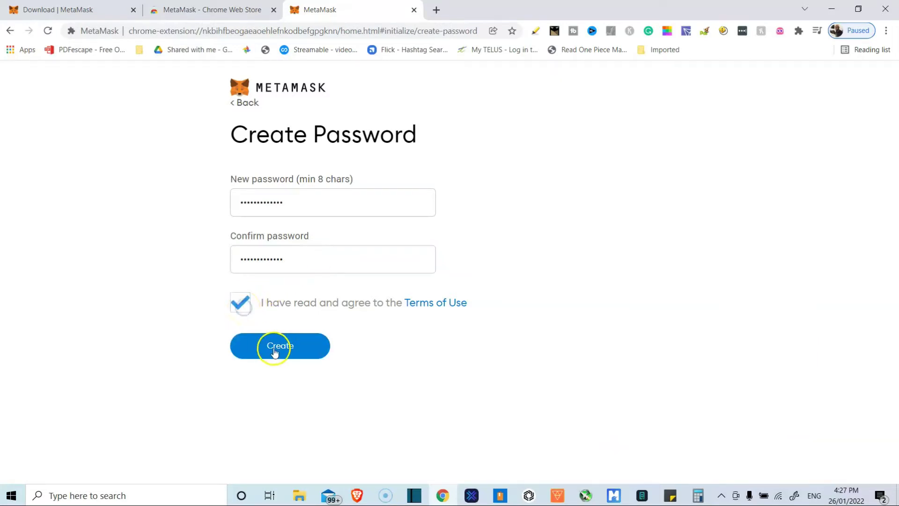
{"action": "left_click", "coordinate": [281, 349]}
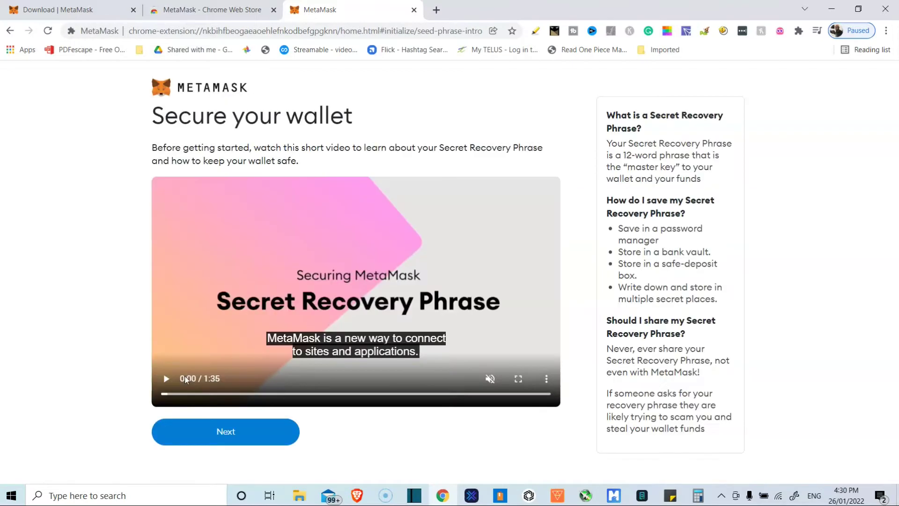
Play the Secure your wallet explainer video, then continue to the Secret Recovery Phrase page.
{"action": "left_click", "coordinate": [170, 380]}
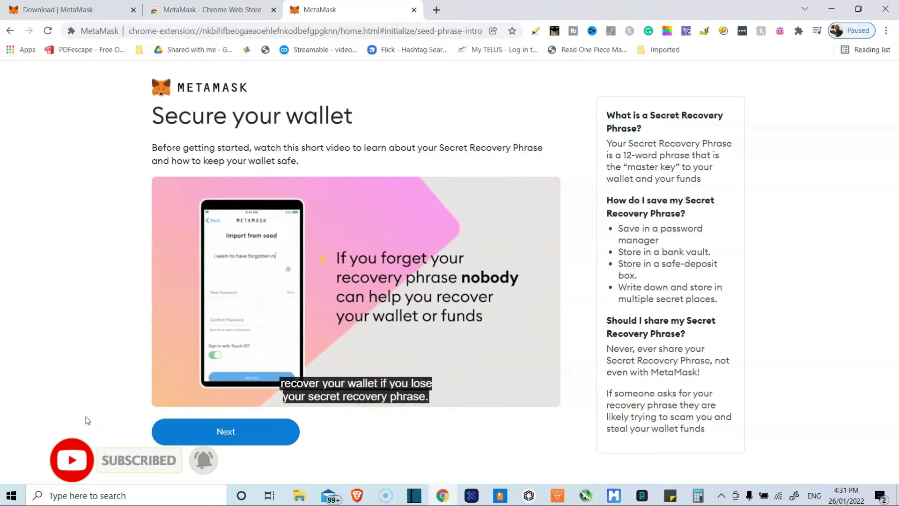
{"action": "left_click", "coordinate": [226, 431]}
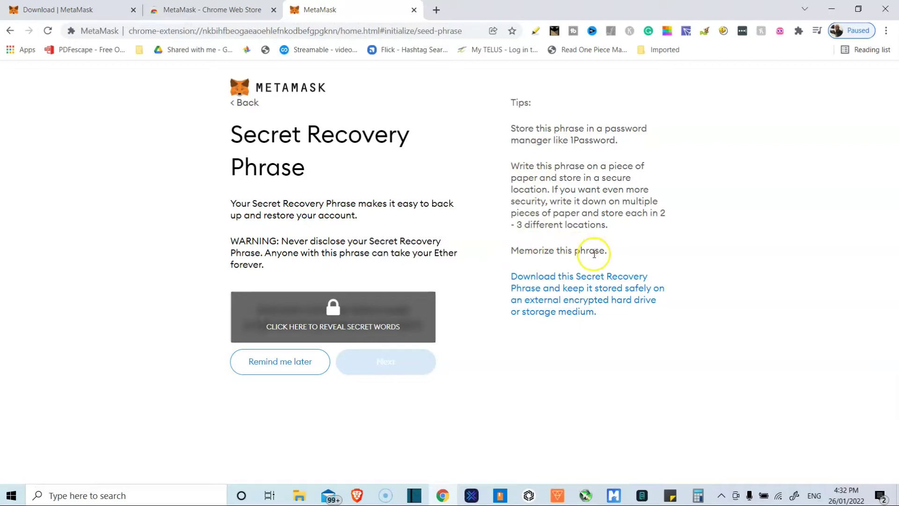
Reveal the secret words and select the whole 12-word phrase to copy, then open Windows search.
{"action": "left_click", "coordinate": [298, 324]}
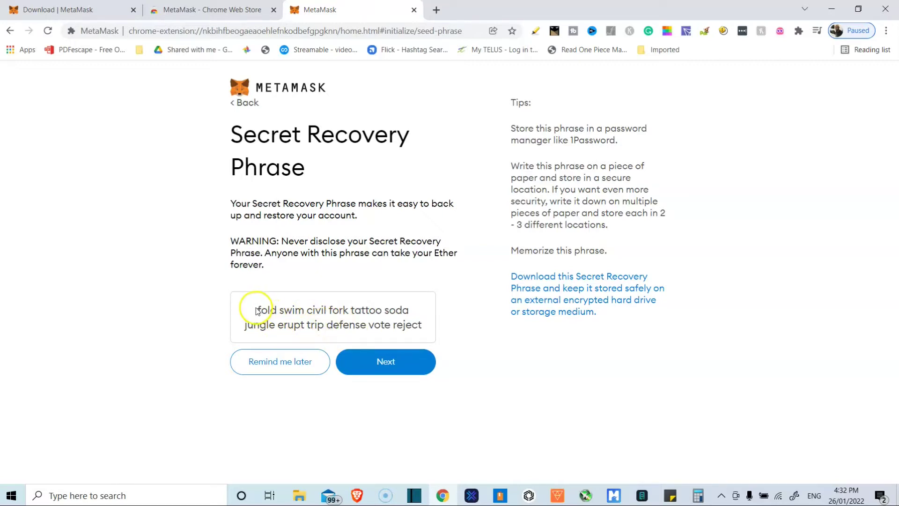
{"action": "left_click_drag", "start_coordinate": [257, 309], "coordinate": [402, 324]}
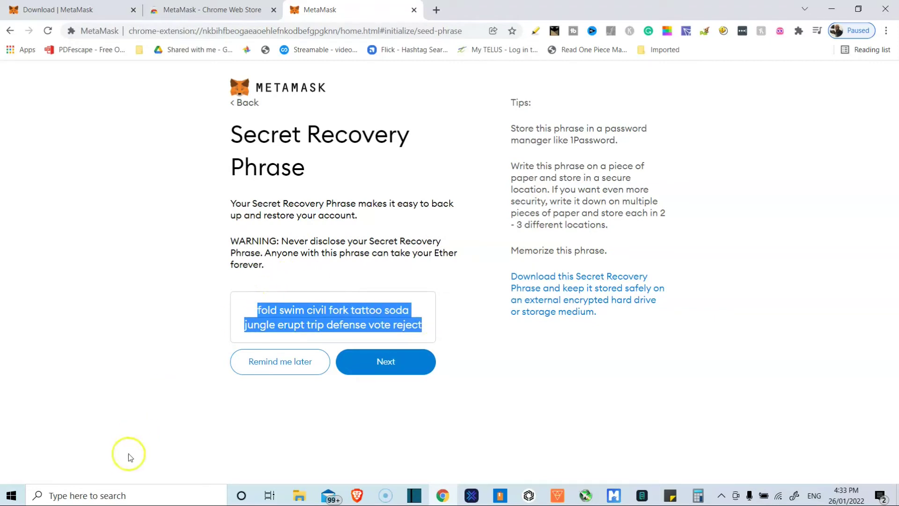
{"action": "left_click", "coordinate": [126, 494]}
Launch Notepad, paste the copied recovery phrase, and drag the note to the screen bottom.
{"action": "type", "text": "notepad"}
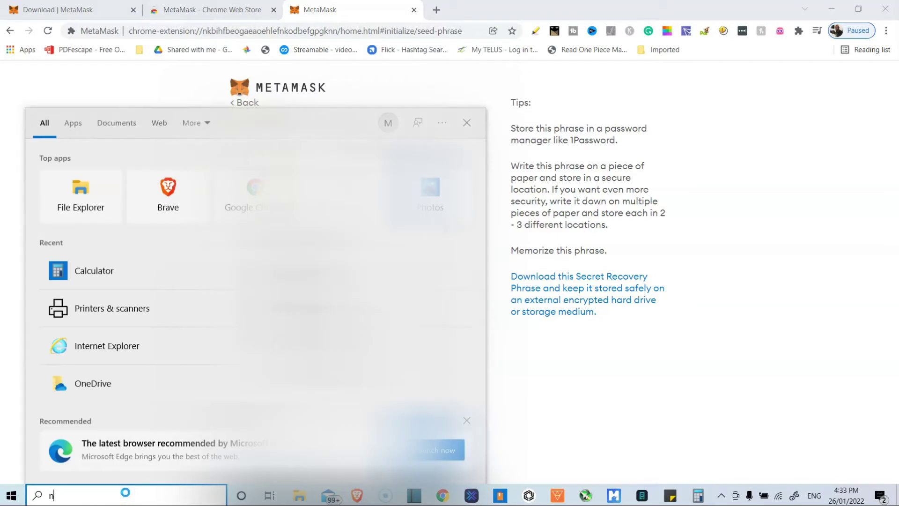
{"action": "key", "text": "Return"}
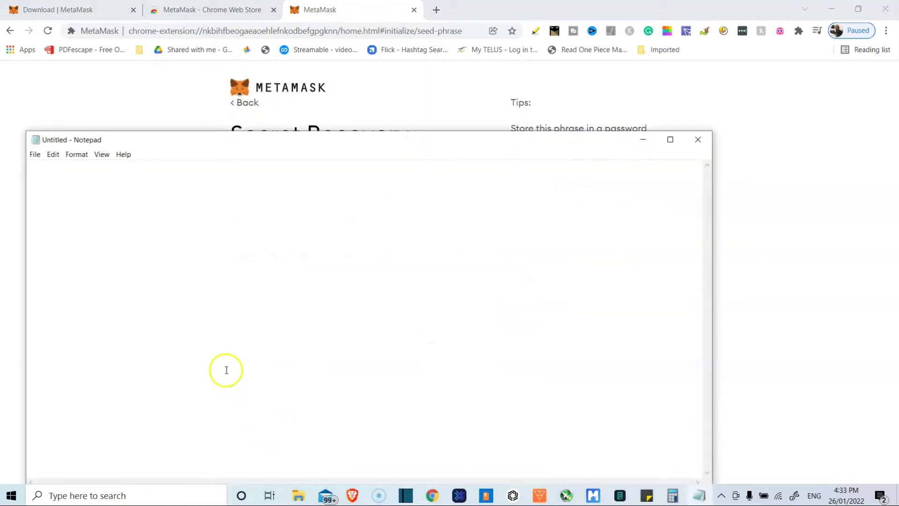
{"action": "key", "text": "ctrl+v"}
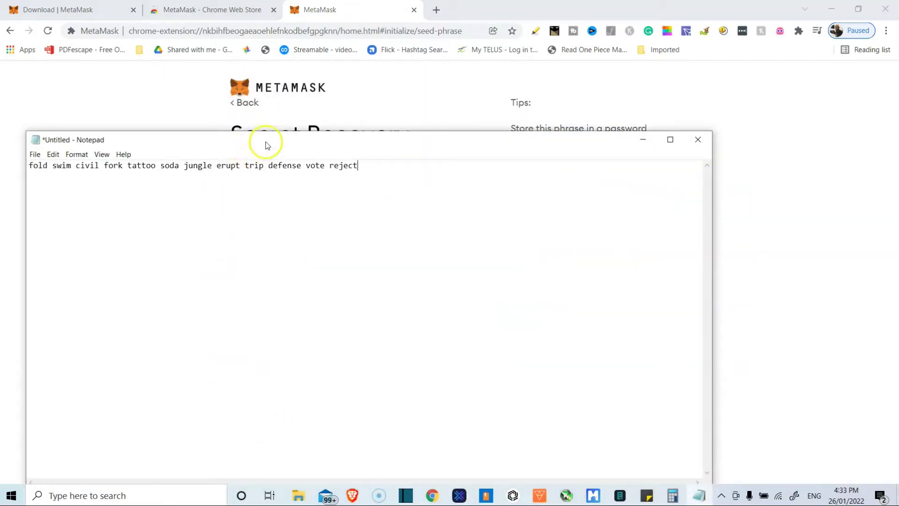
{"action": "left_click_drag", "start_coordinate": [271, 154], "coordinate": [305, 406]}
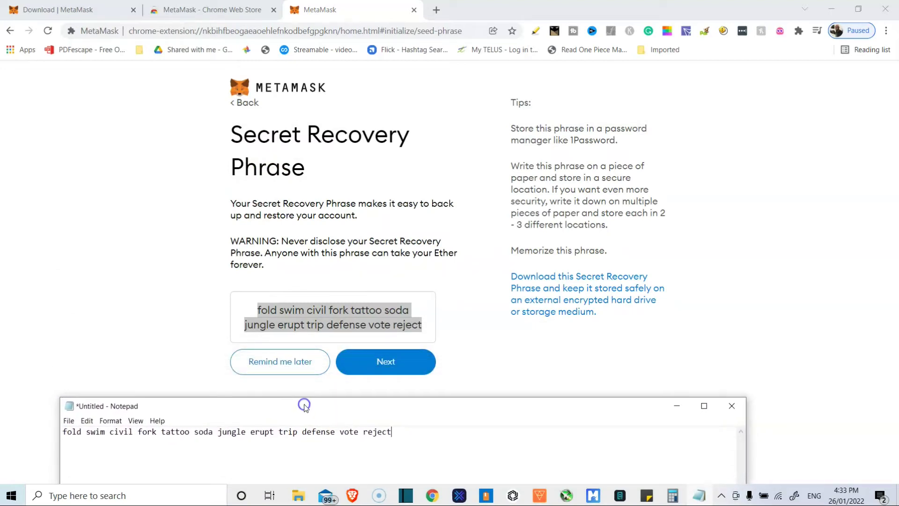
On the confirmation page, add the first eight recovery words in order, checking the Notepad note.
{"action": "left_click", "coordinate": [388, 368]}
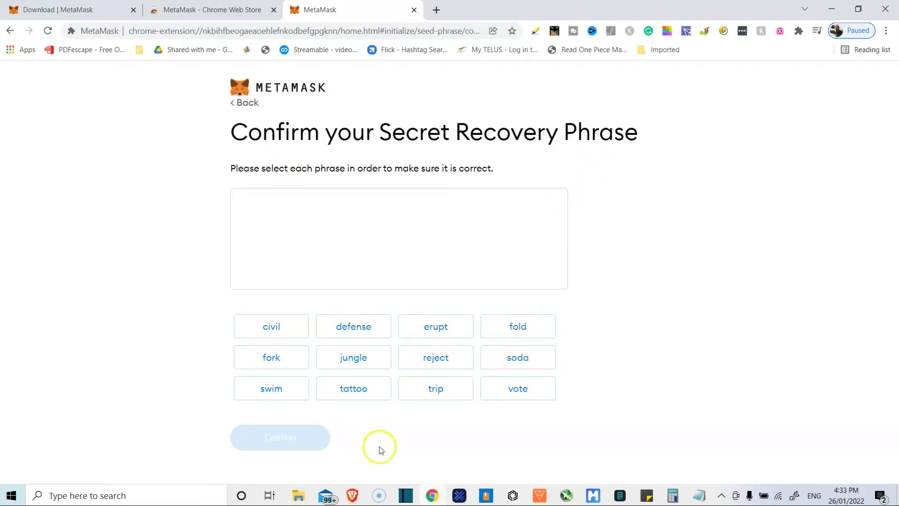
{"action": "key", "text": "alt+Tab"}
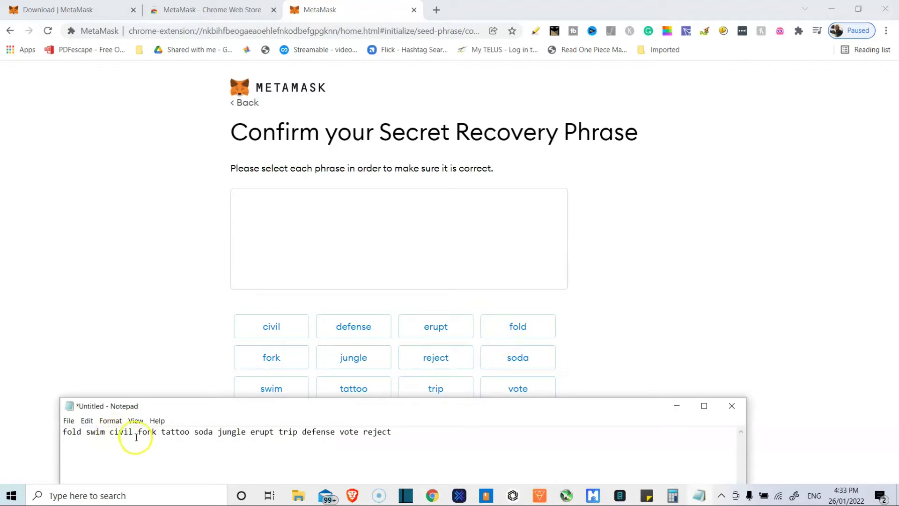
{"action": "left_click", "coordinate": [519, 323]}
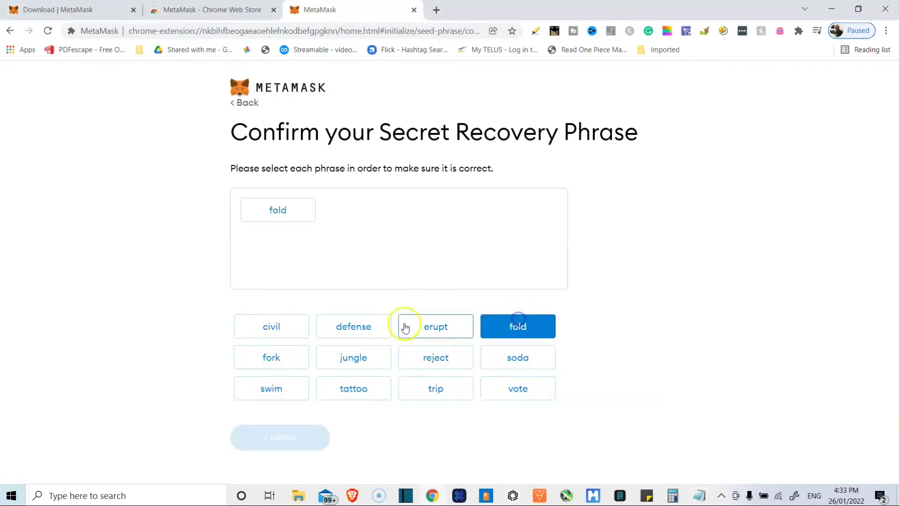
{"action": "left_click", "coordinate": [281, 387]}
{"action": "left_click", "coordinate": [275, 332]}
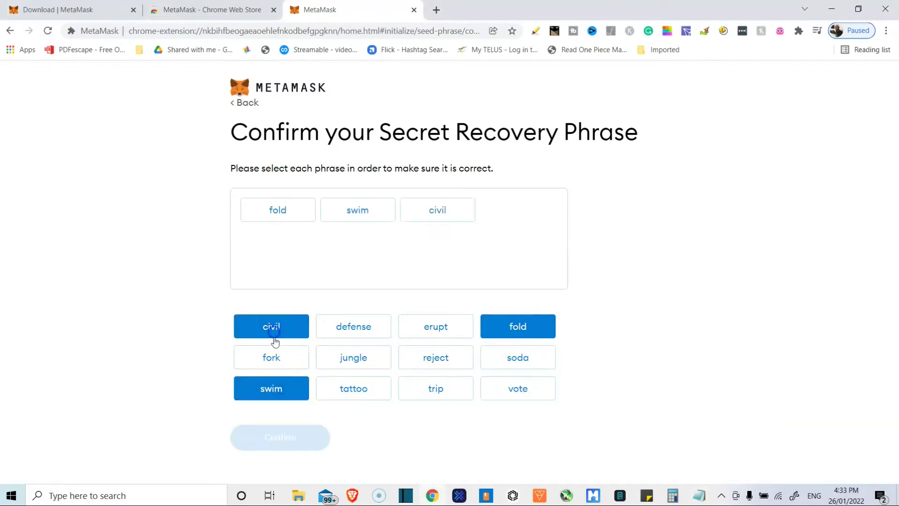
{"action": "left_click", "coordinate": [275, 361]}
{"action": "key", "text": "alt+Tab"}
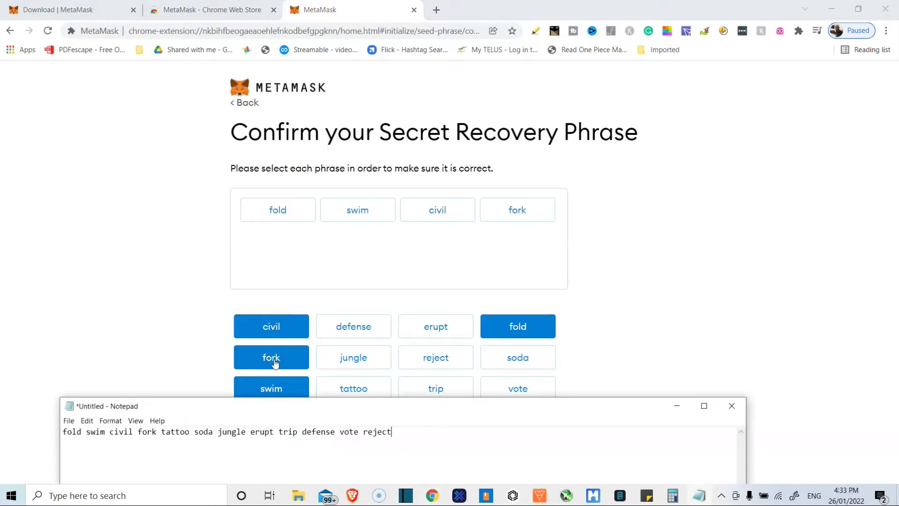
{"action": "key", "text": "alt+Tab"}
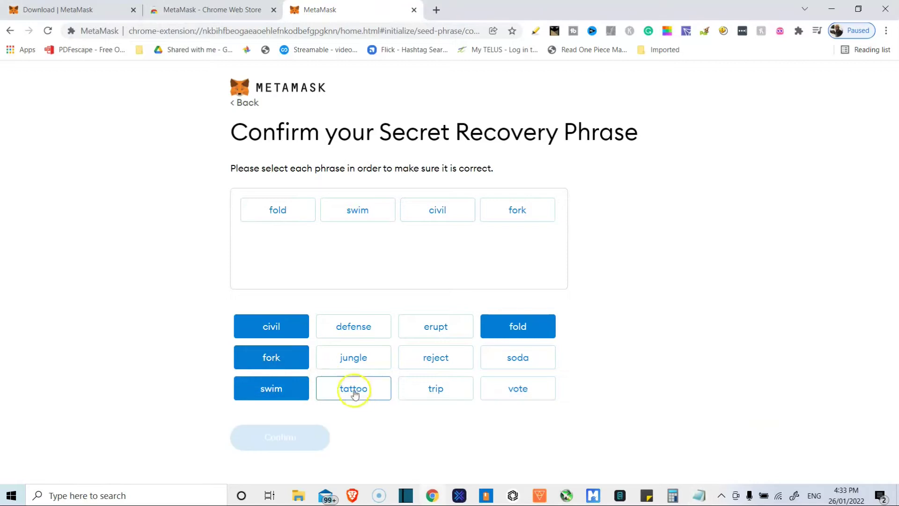
{"action": "left_click", "coordinate": [357, 393]}
{"action": "left_click", "coordinate": [514, 366]}
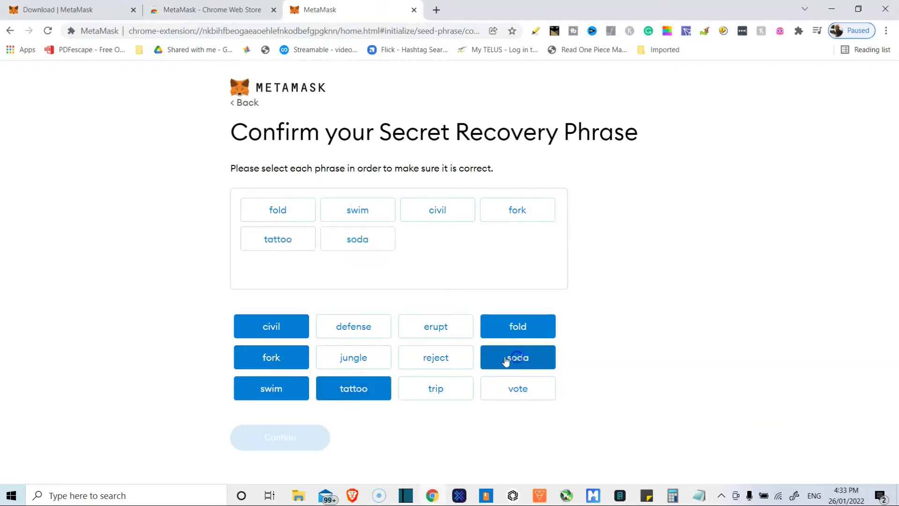
{"action": "left_click", "coordinate": [372, 365]}
{"action": "left_click", "coordinate": [421, 329]}
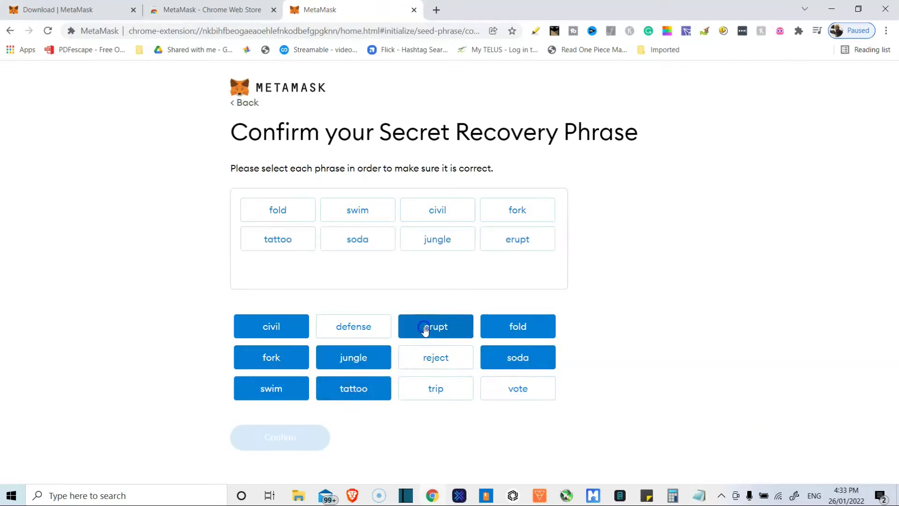
Add the last four recovery words from the note and submit the completed phrase.
{"action": "key", "text": "alt+Tab"}
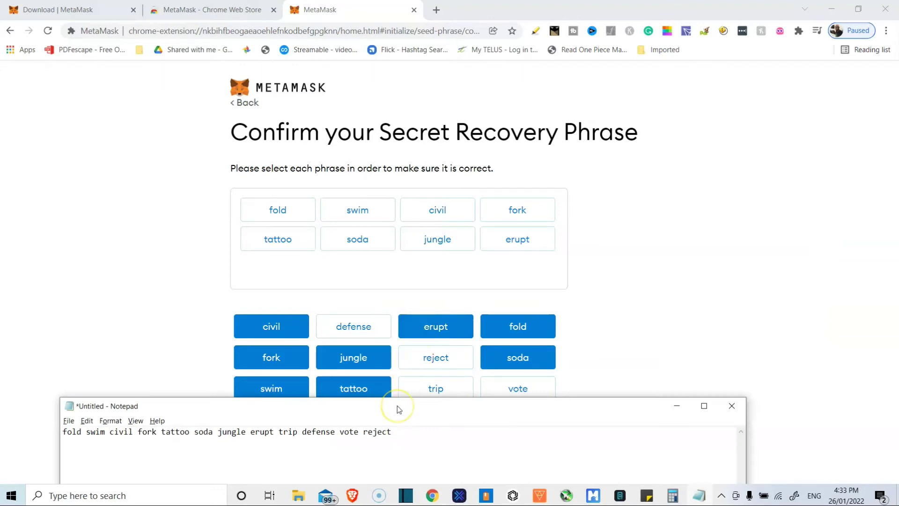
{"action": "key", "text": "alt+Tab"}
{"action": "left_click", "coordinate": [430, 395]}
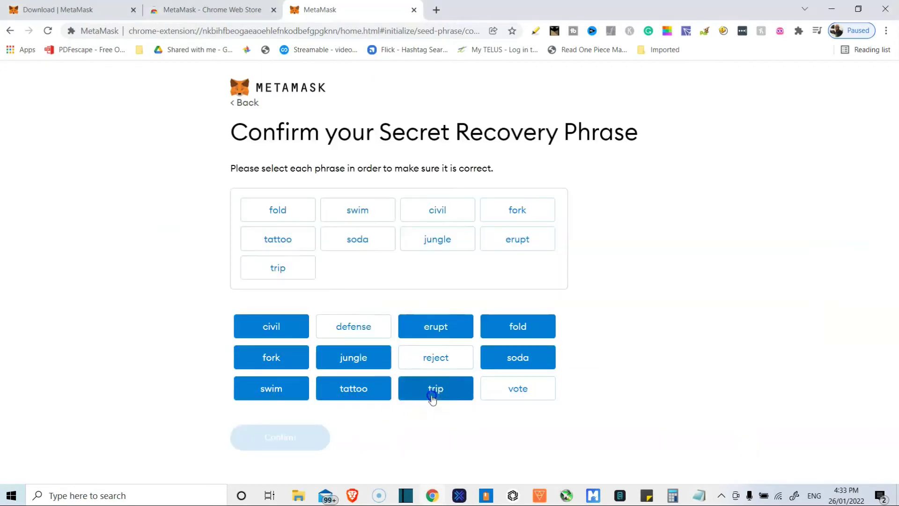
{"action": "left_click", "coordinate": [363, 328]}
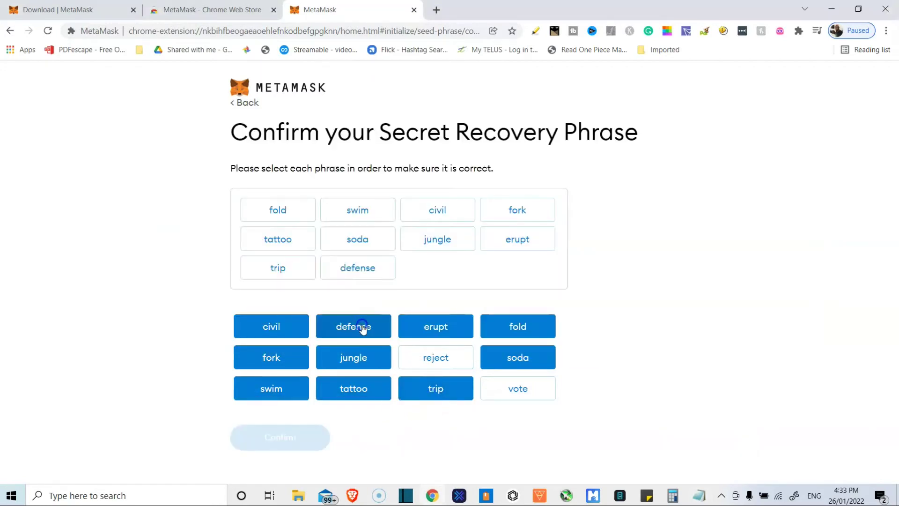
{"action": "left_click", "coordinate": [518, 388]}
{"action": "left_click", "coordinate": [438, 358]}
{"action": "left_click", "coordinate": [294, 439]}
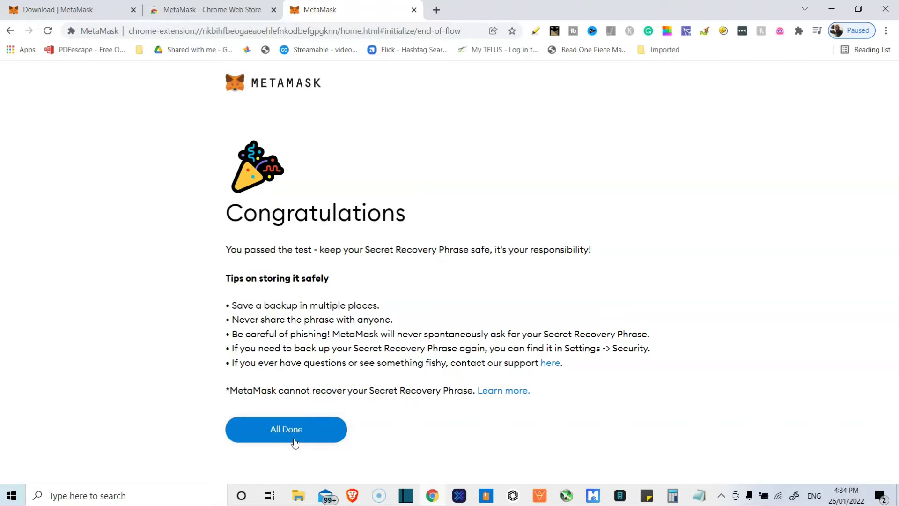
Choose All Done on the Congratulations page to open the wallet home with 0 ETH.
{"action": "double_click", "coordinate": [295, 442]}
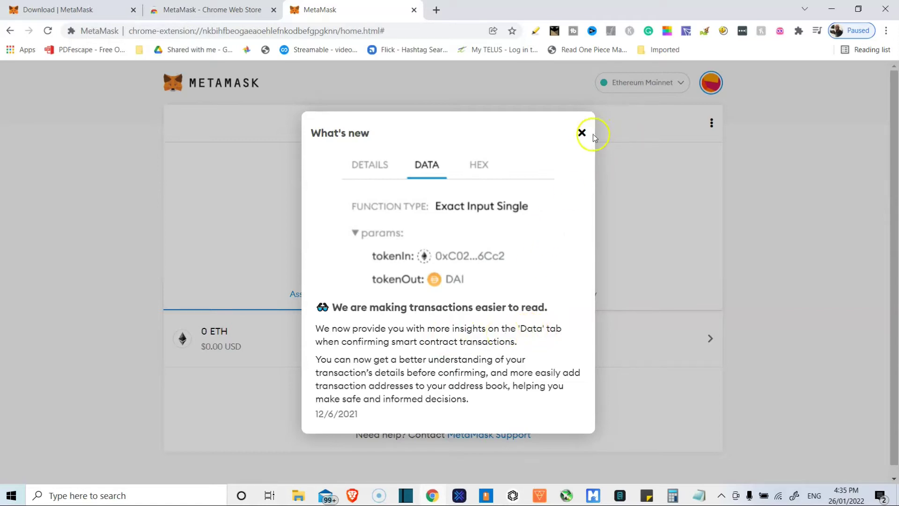
Close the What's new popup, copy the Account 1 address, and open the three-dot account menu.
{"action": "left_click", "coordinate": [581, 138]}
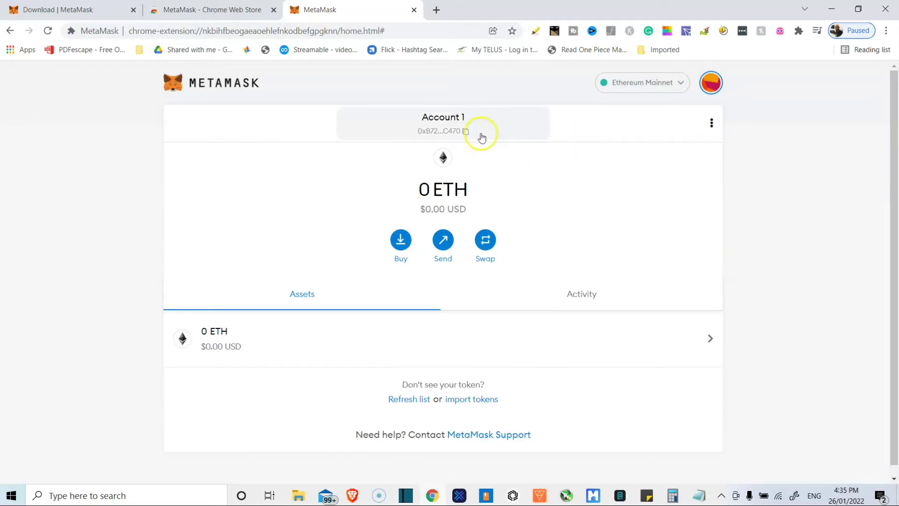
{"action": "left_click", "coordinate": [441, 118]}
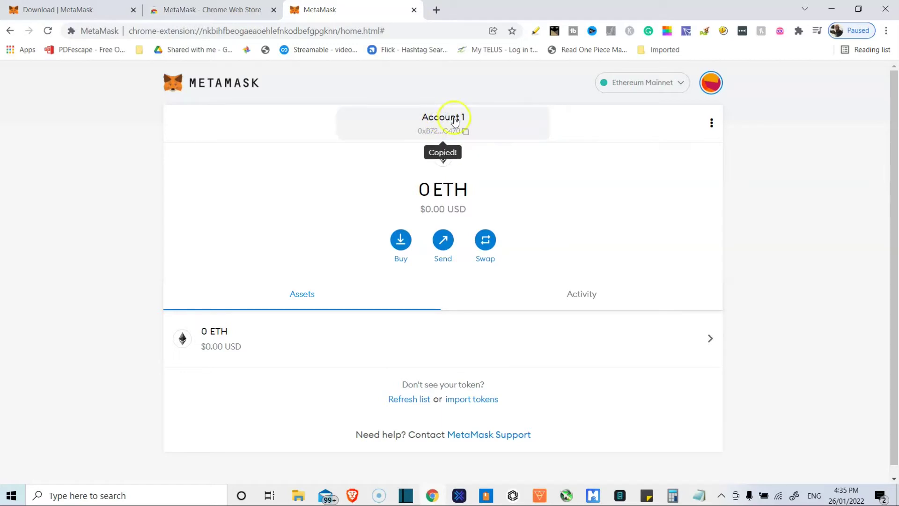
{"action": "left_click", "coordinate": [712, 125]}
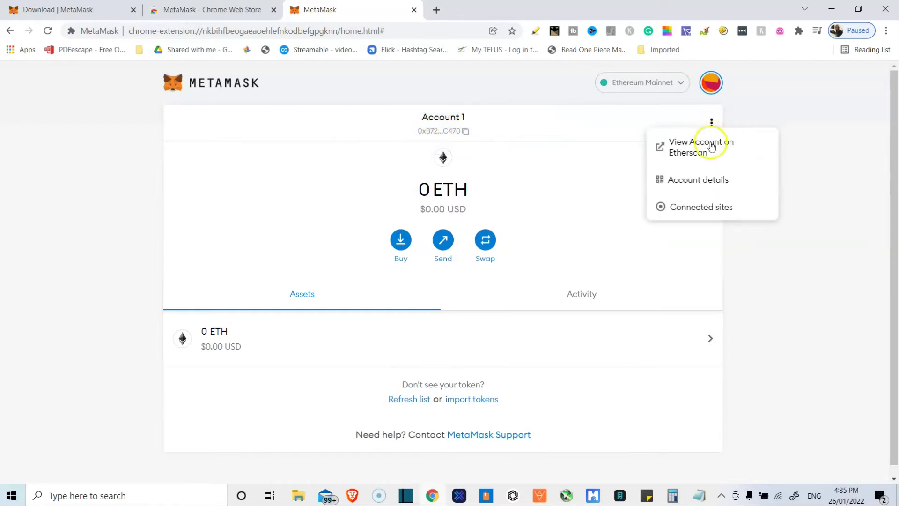
In Account details, rename the account to 'Test wallet for video', then open the network dropdown.
{"action": "left_click", "coordinate": [705, 183]}
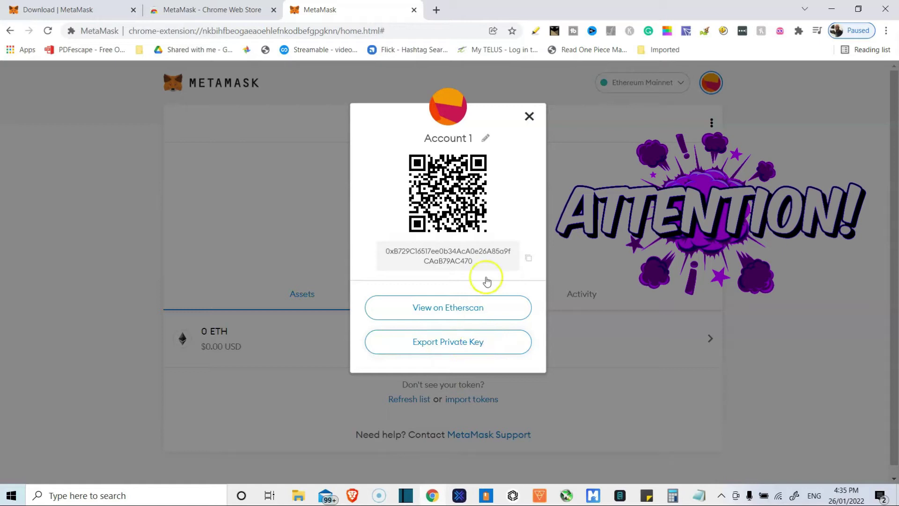
{"action": "left_click", "coordinate": [466, 139]}
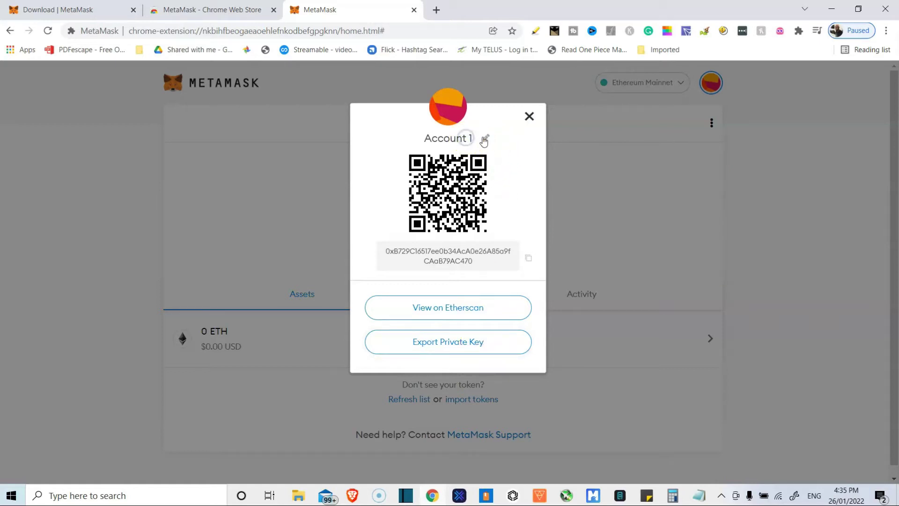
{"action": "left_click", "coordinate": [485, 139]}
{"action": "triple_click", "coordinate": [472, 141]}
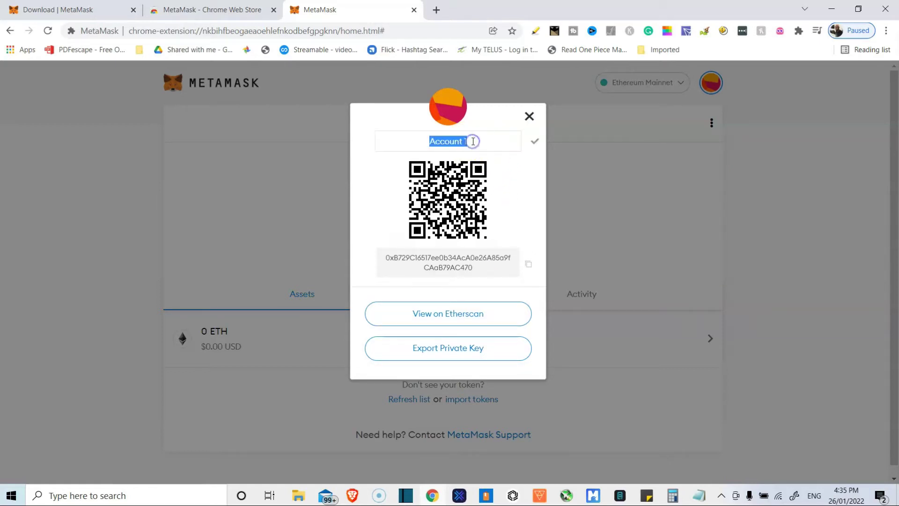
{"action": "type", "text": "Test wal"}
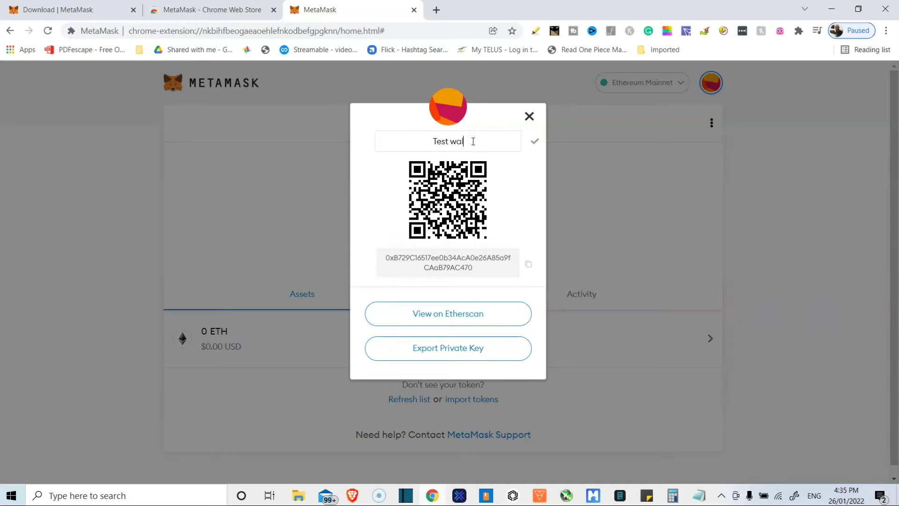
{"action": "type", "text": "let for video"}
{"action": "key", "text": "Return"}
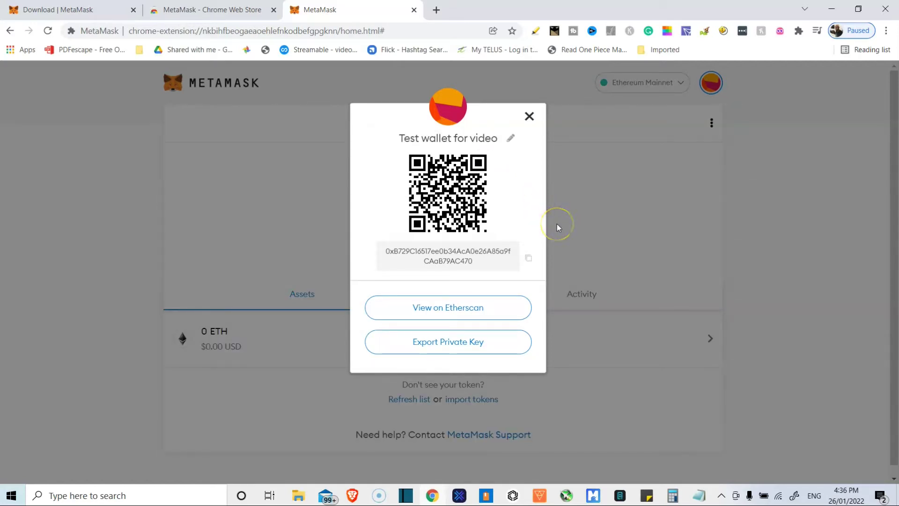
{"action": "left_click", "coordinate": [529, 117]}
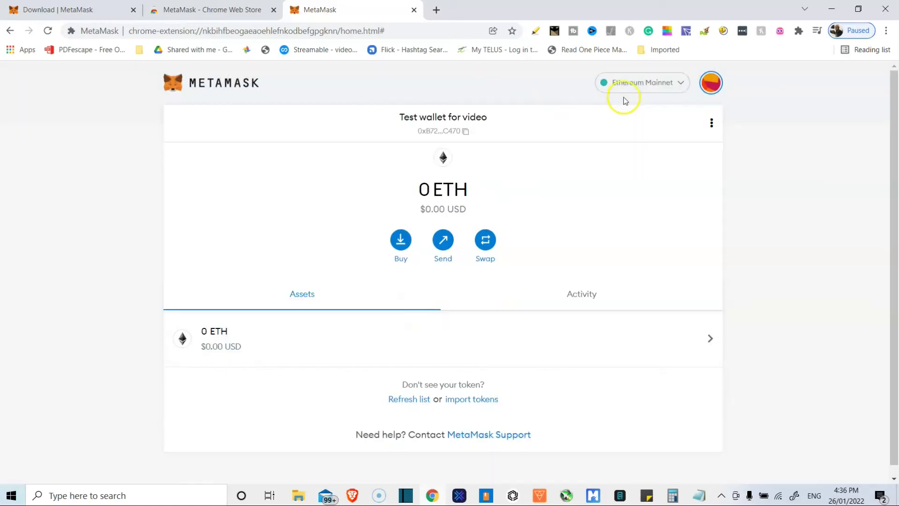
{"action": "left_click", "coordinate": [662, 87]}
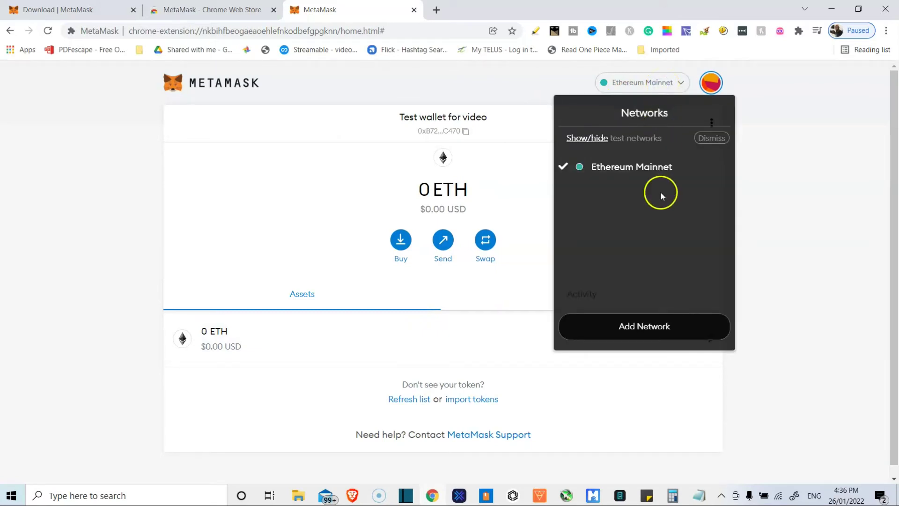
Open MetaMask's empty Add a network form from the Networks dropdown.
{"action": "left_click", "coordinate": [661, 329]}
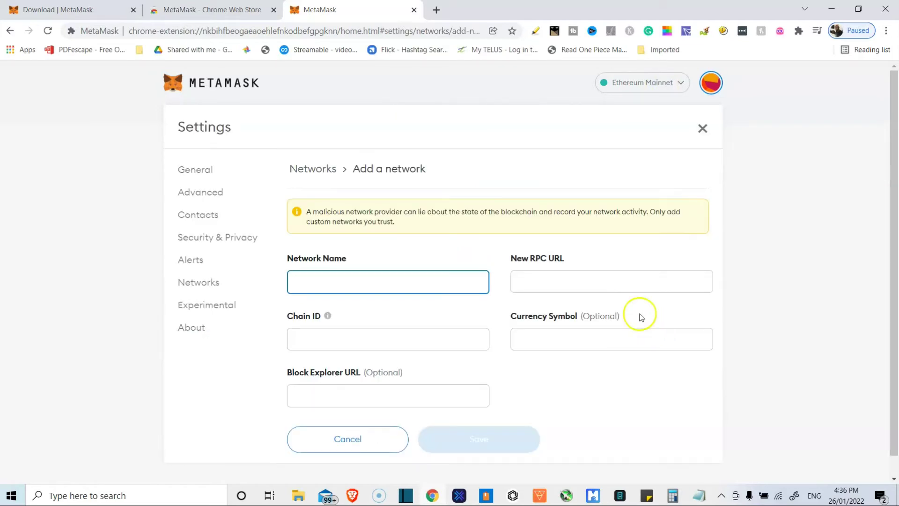
{"action": "scroll", "coordinate": [573, 331], "scroll_direction": "down", "scroll_amount": 1}
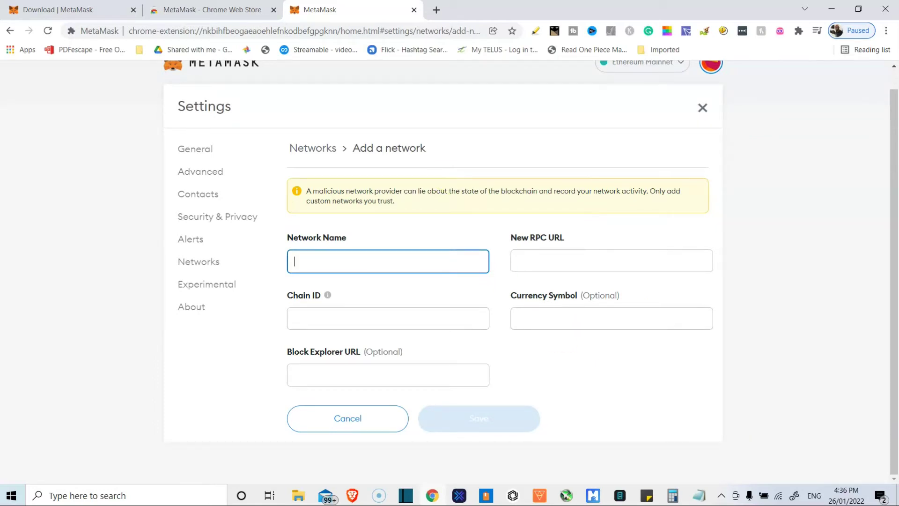
In a new tab, search Google for 'avalanche blockchain metamask'.
{"action": "left_click", "coordinate": [438, 11]}
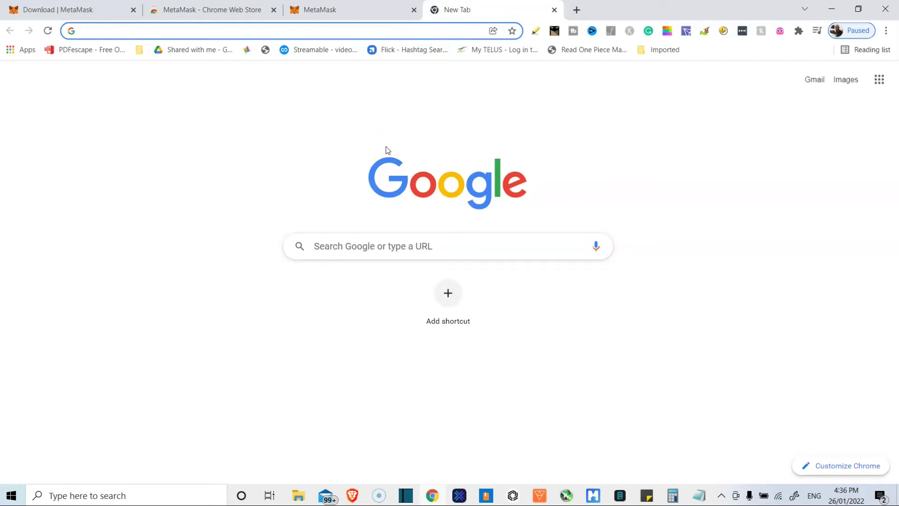
{"action": "type", "text": "avala"}
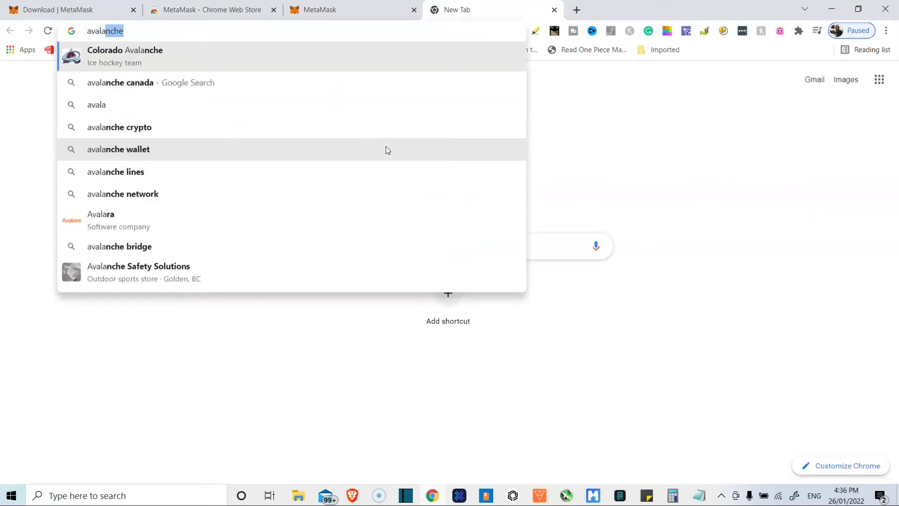
{"action": "type", "text": "nche bloc"}
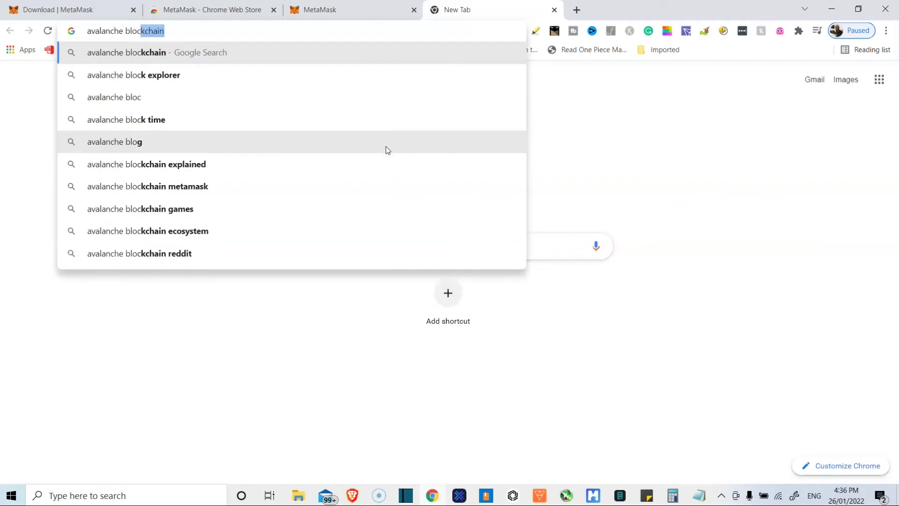
{"action": "type", "text": "kchain"}
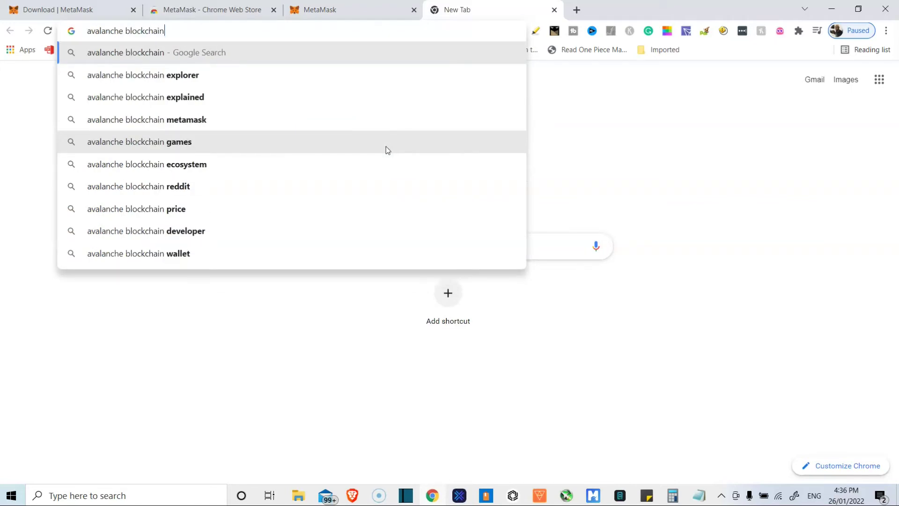
{"action": "left_click", "coordinate": [271, 121]}
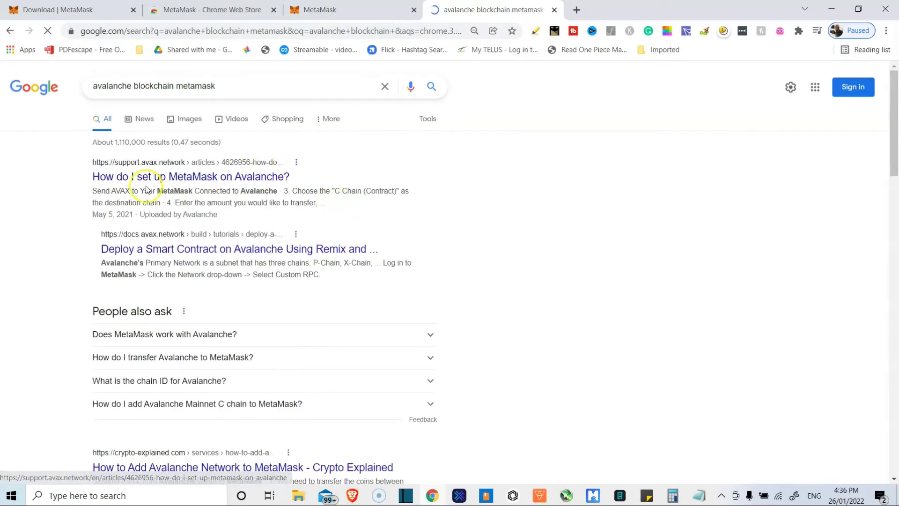
Open the 'How do I set up MetaMask on Avalanche?' article and scroll to its network setup steps.
{"action": "left_click", "coordinate": [200, 182]}
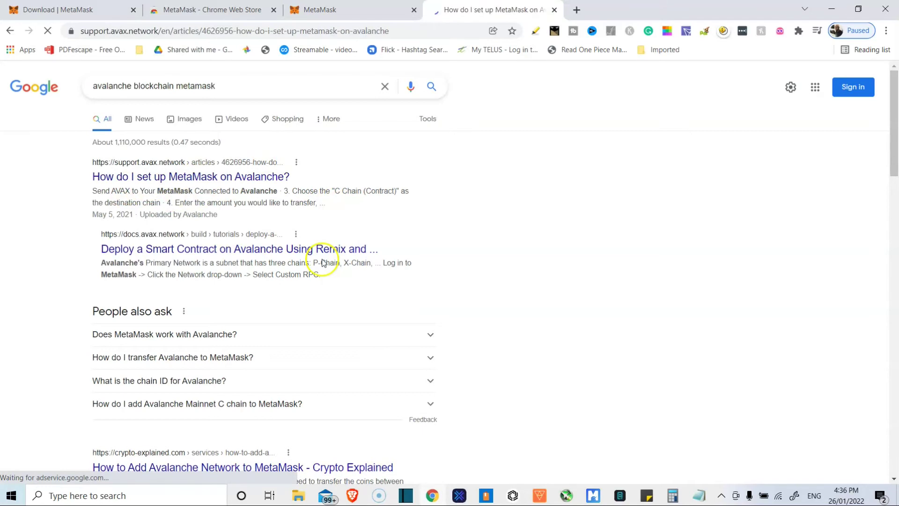
{"action": "scroll", "coordinate": [345, 318], "scroll_direction": "down", "scroll_amount": 5}
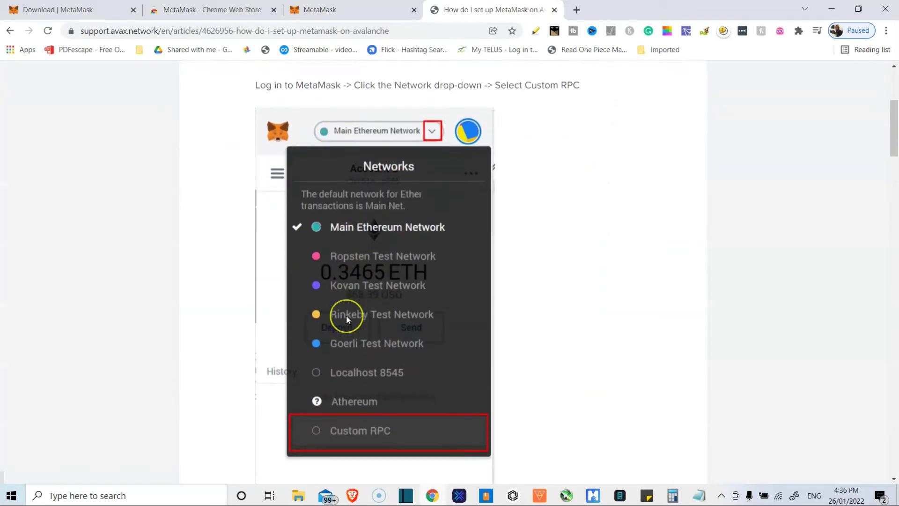
{"action": "scroll", "coordinate": [346, 314], "scroll_direction": "up", "scroll_amount": 1}
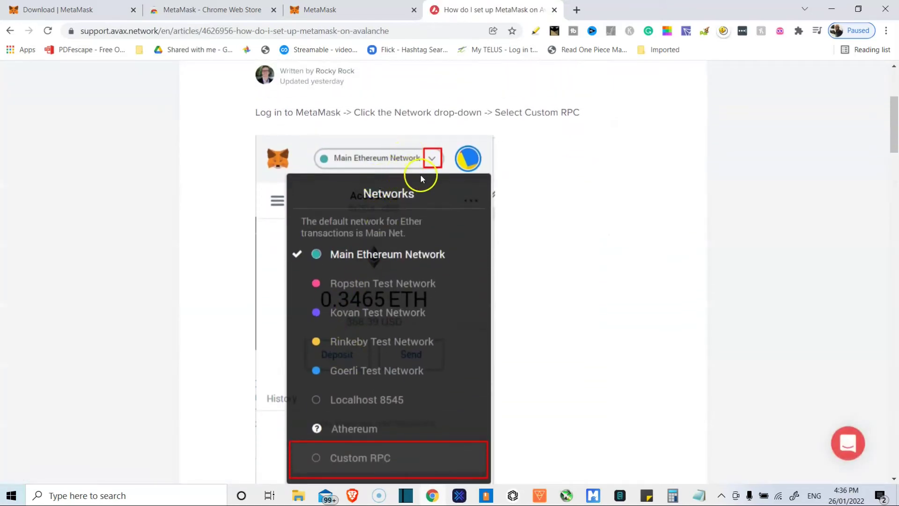
{"action": "scroll", "coordinate": [464, 239], "scroll_direction": "down", "scroll_amount": 1}
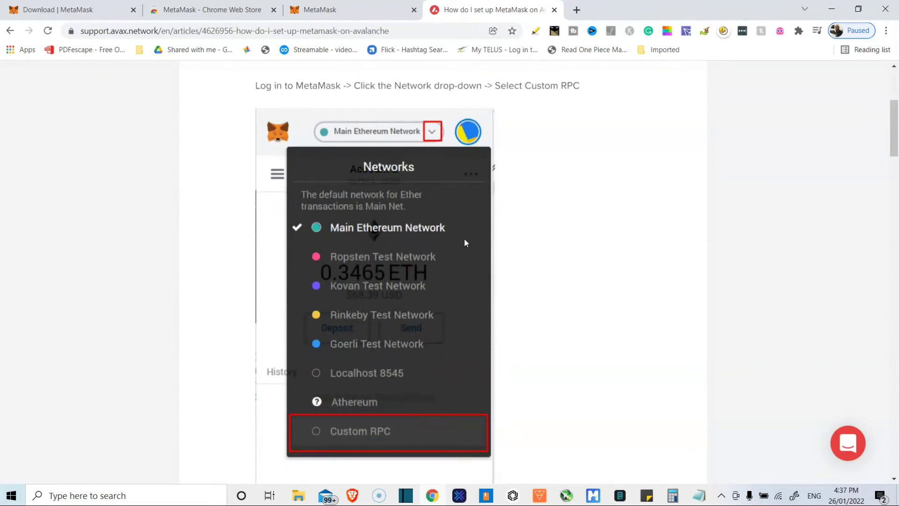
{"action": "left_click", "coordinate": [378, 12]}
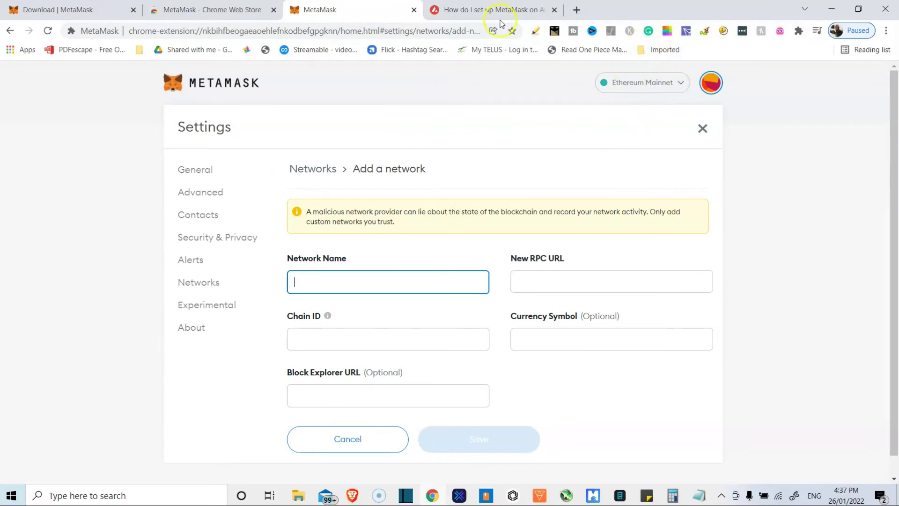
{"action": "left_click", "coordinate": [483, 18]}
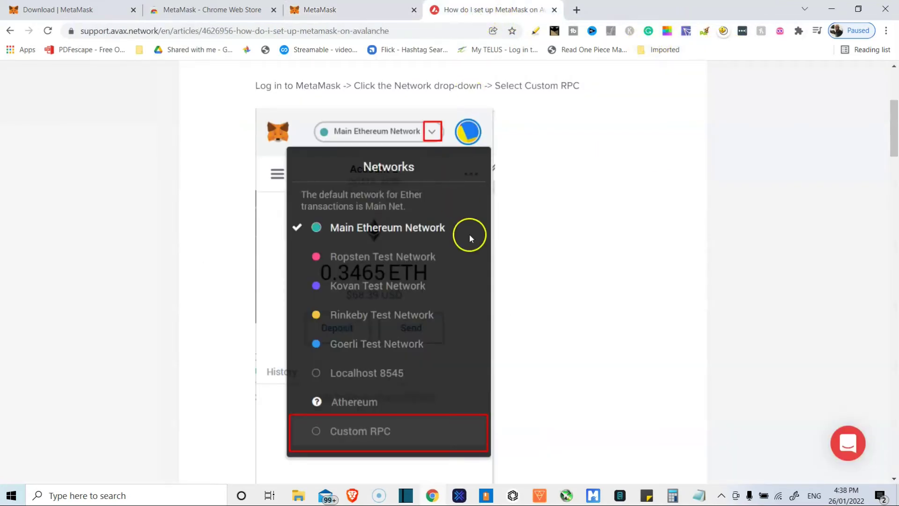
Copy 'Avalanche Network' from the article into MetaMask's network name field.
{"action": "scroll", "coordinate": [505, 254], "scroll_direction": "down", "scroll_amount": 5}
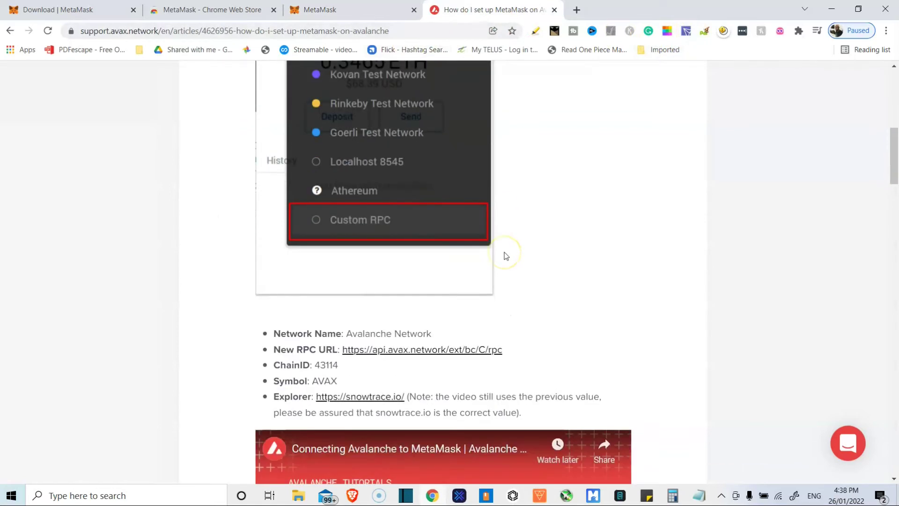
{"action": "scroll", "coordinate": [505, 255], "scroll_direction": "down", "scroll_amount": 4}
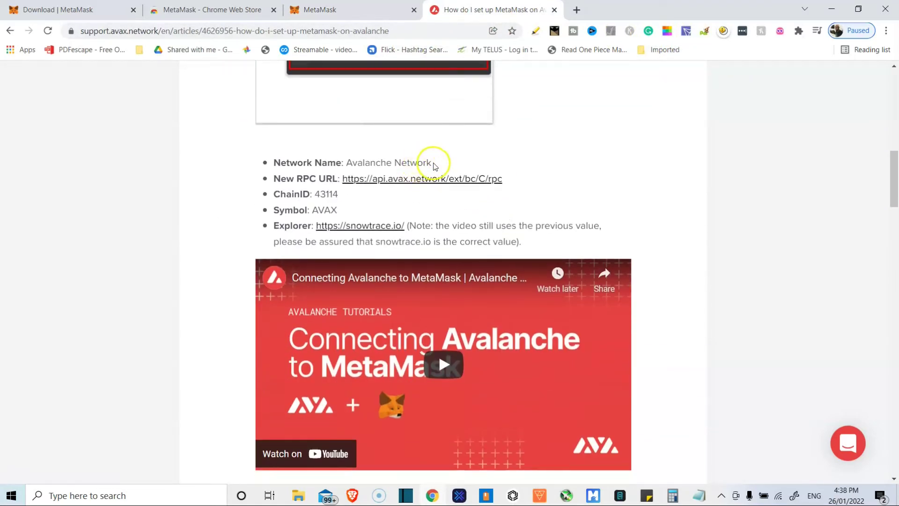
{"action": "left_click_drag", "start_coordinate": [435, 166], "coordinate": [358, 167]}
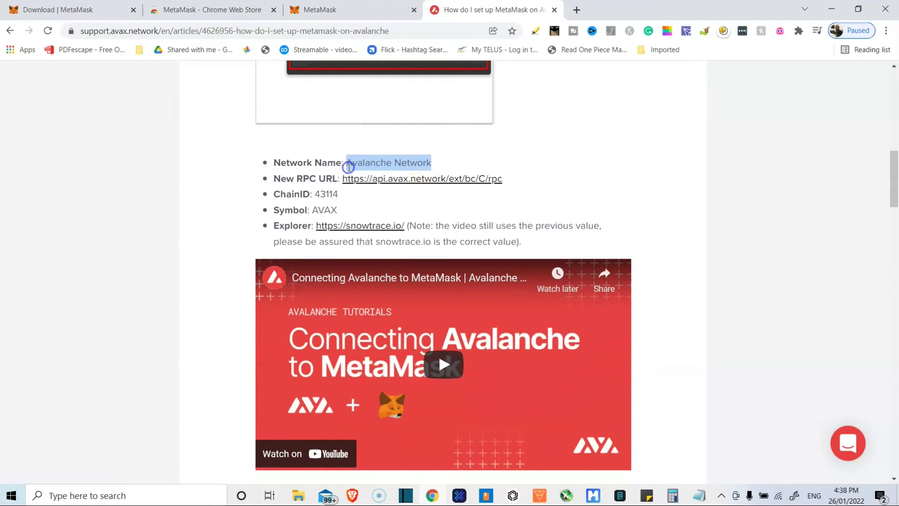
{"action": "left_click", "coordinate": [342, 12]}
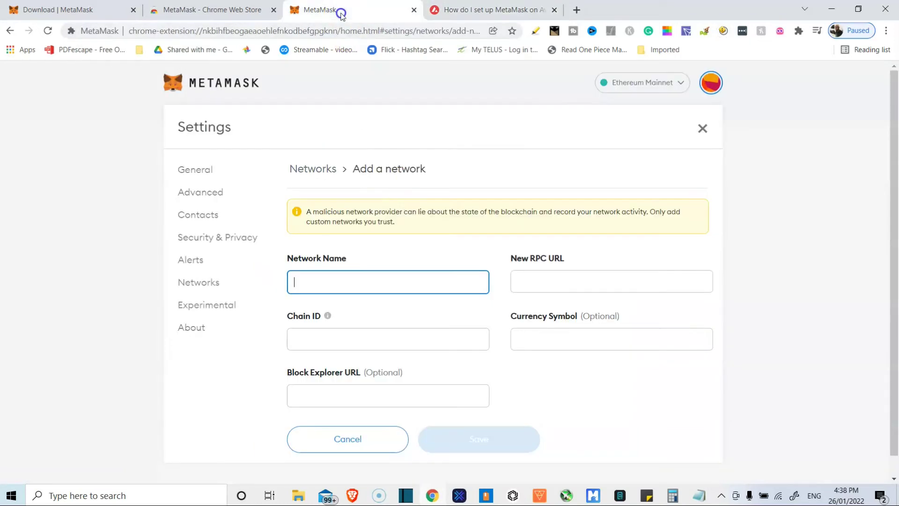
{"action": "type", "text": "Avalanche Network"}
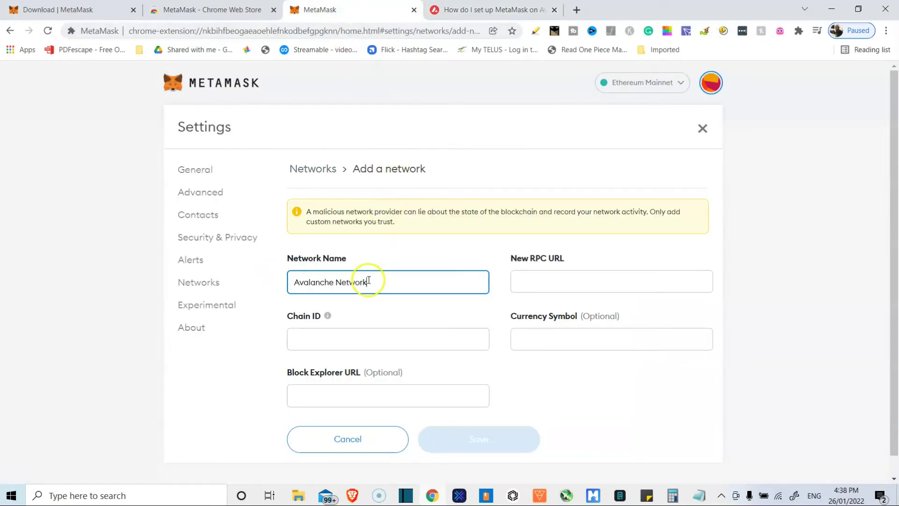
Copy the Avalanche RPC URL from the article into the RPC URL field.
{"action": "left_click", "coordinate": [496, 9]}
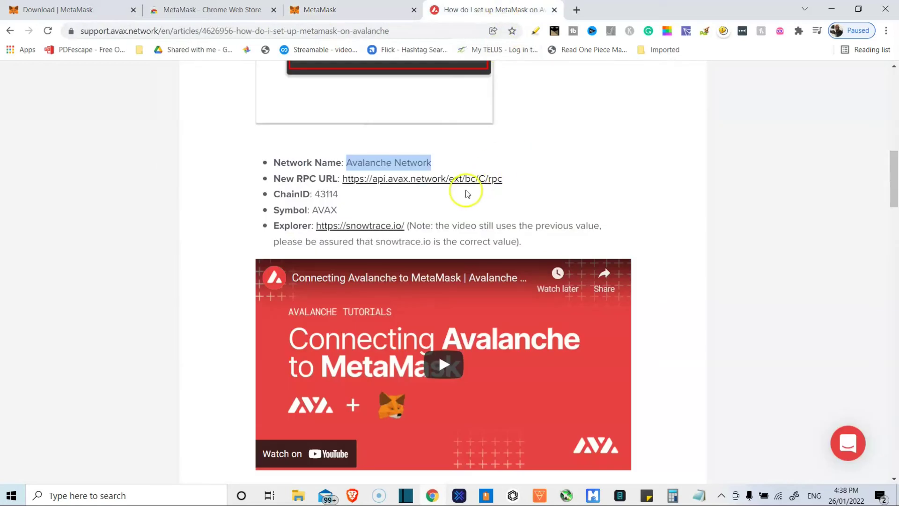
{"action": "triple_click", "coordinate": [405, 194]}
{"action": "left_click_drag", "start_coordinate": [502, 179], "coordinate": [338, 177]}
{"action": "key", "text": "ctrl+c"}
{"action": "left_click", "coordinate": [368, 9]}
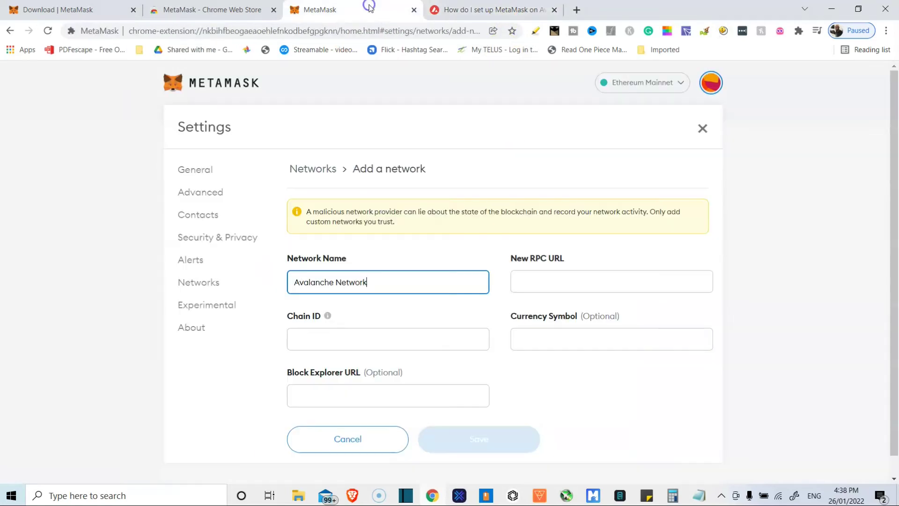
{"action": "left_click", "coordinate": [537, 281]}
{"action": "key", "text": "ctrl+v"}
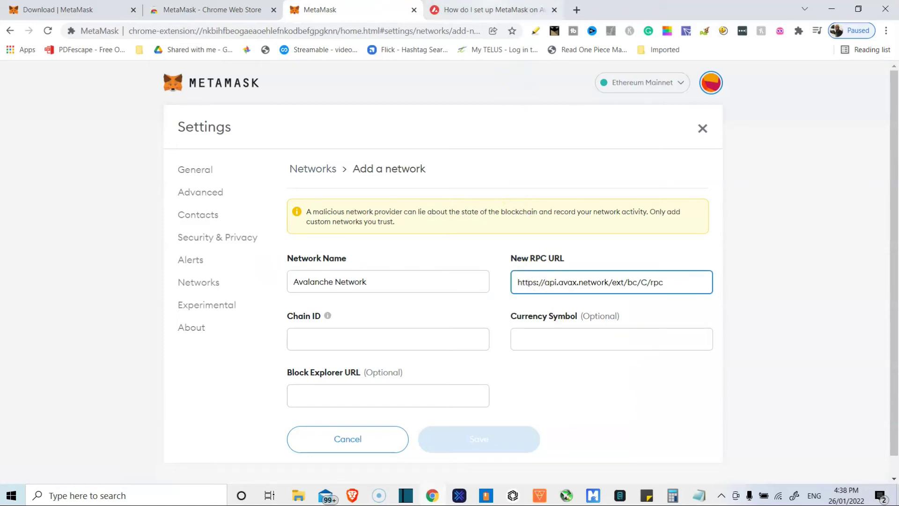
Fill in chain ID 43114 and currency symbol AVAX from the article, then save the network.
{"action": "left_click", "coordinate": [492, 9]}
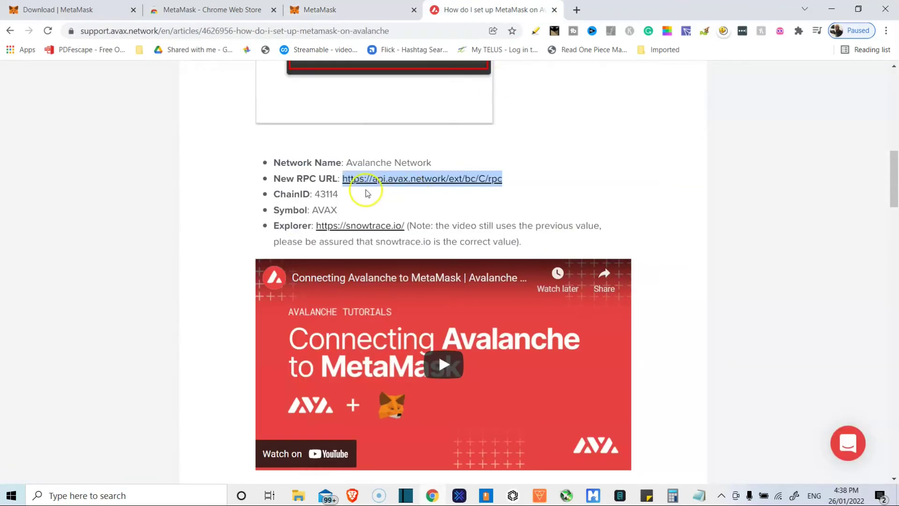
{"action": "left_click_drag", "start_coordinate": [344, 195], "coordinate": [323, 194]}
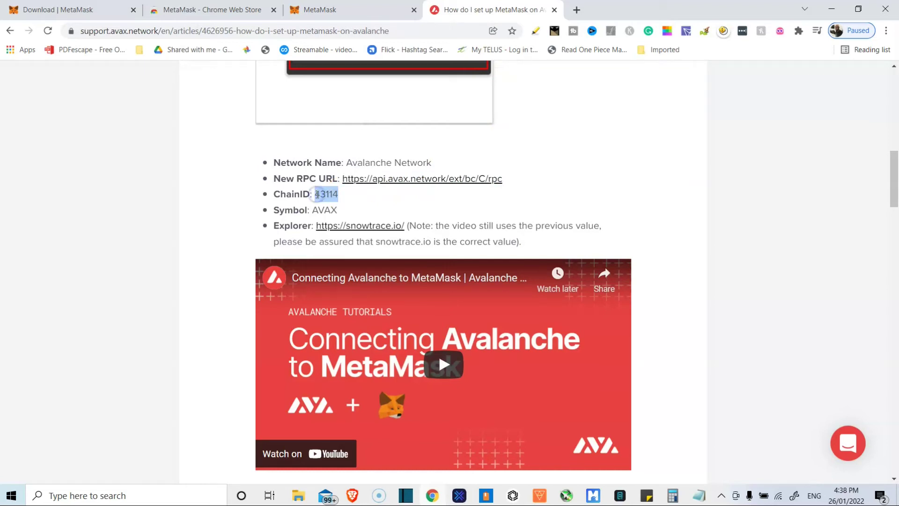
{"action": "left_click", "coordinate": [341, 10]}
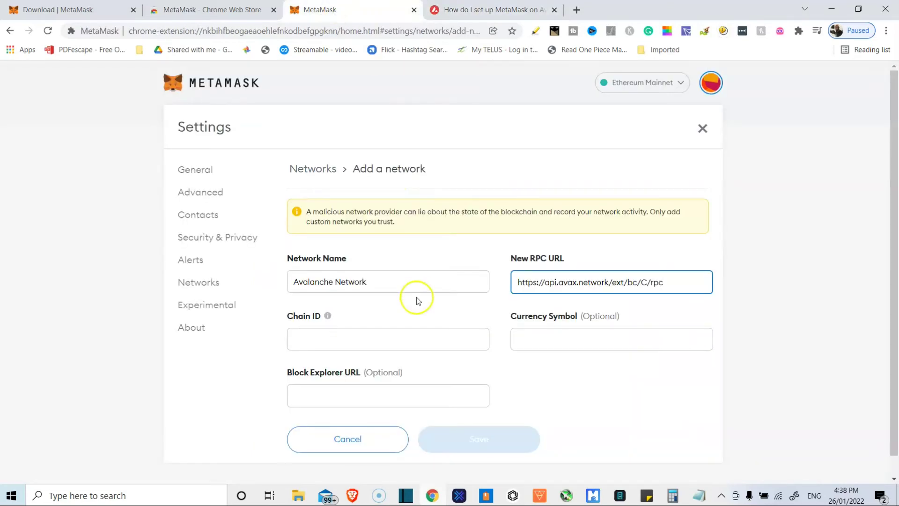
{"action": "left_click", "coordinate": [391, 339]}
{"action": "type", "text": "43114"}
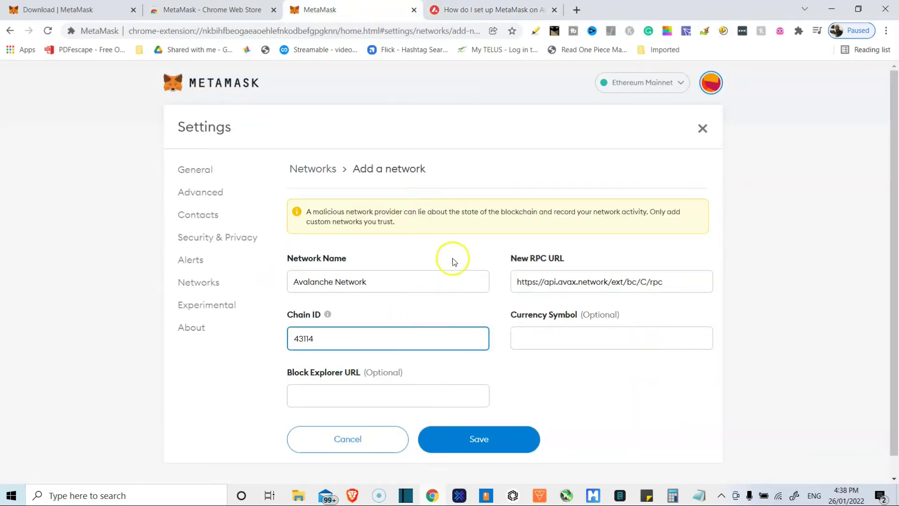
{"action": "left_click", "coordinate": [462, 12]}
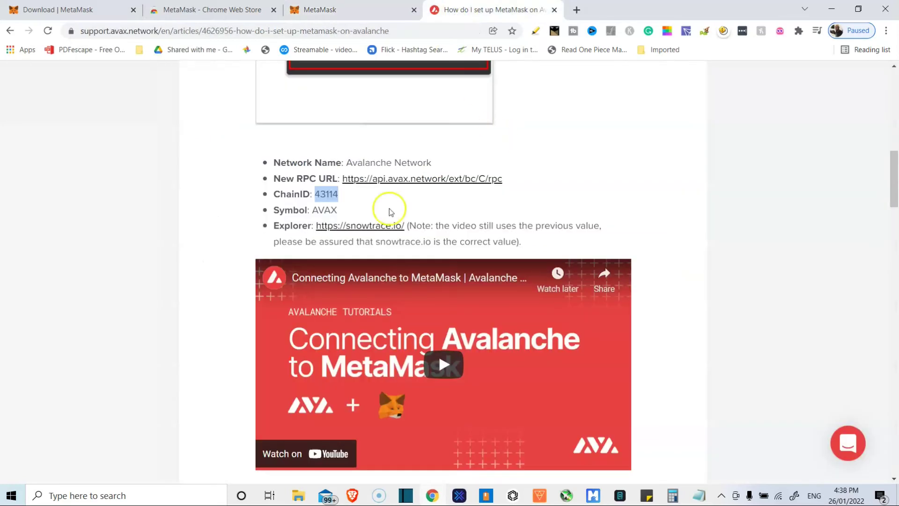
{"action": "left_click_drag", "start_coordinate": [345, 210], "coordinate": [315, 210]}
{"action": "key", "text": "ctrl+c"}
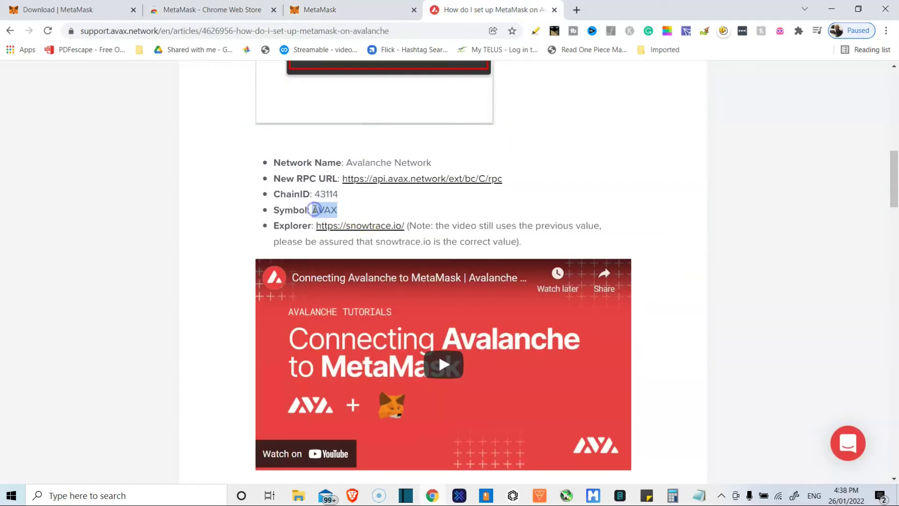
{"action": "left_click", "coordinate": [363, 7]}
{"action": "left_click", "coordinate": [562, 335]}
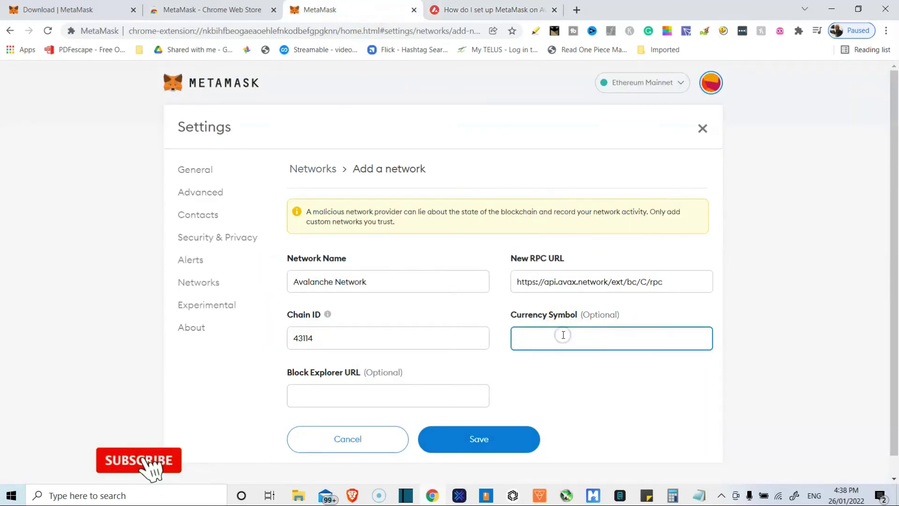
{"action": "key", "text": "ctrl+v"}
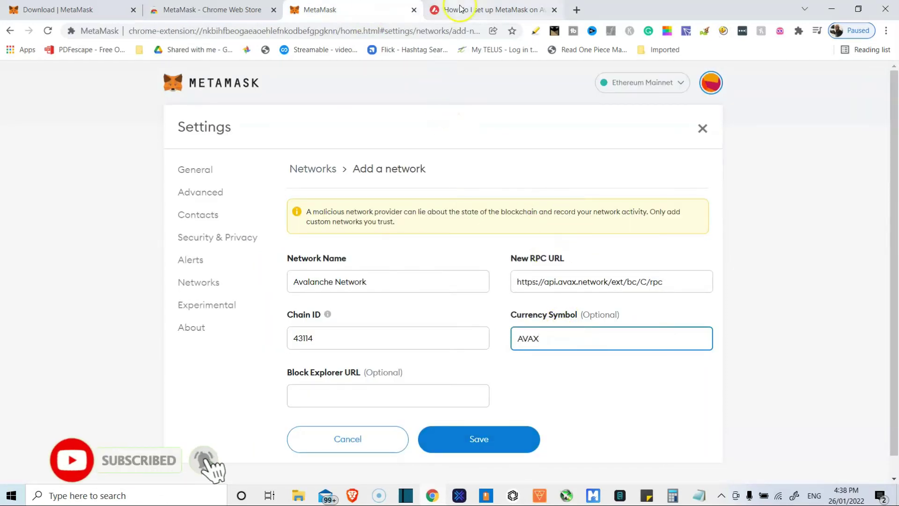
{"action": "left_click", "coordinate": [483, 439]}
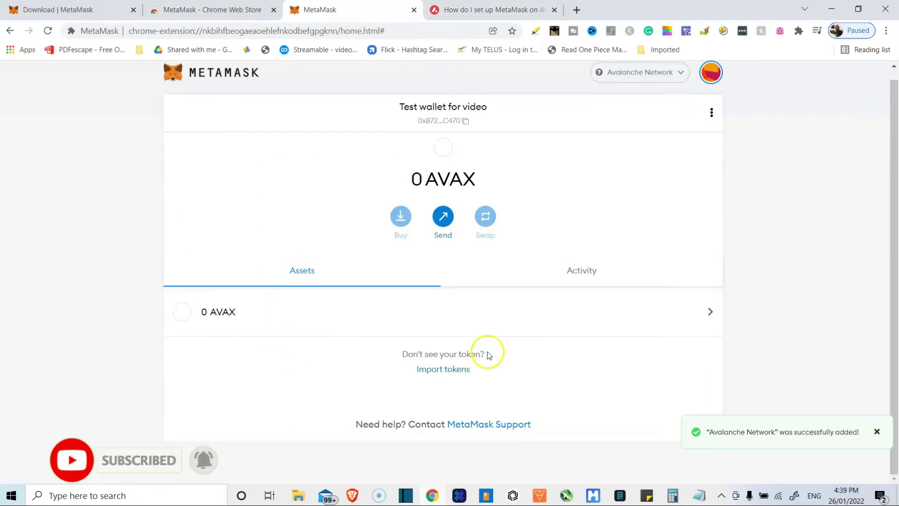
Reselect Avalanche Network, copy the wallet address, and return to the Avalanche article tab.
{"action": "left_click", "coordinate": [646, 76]}
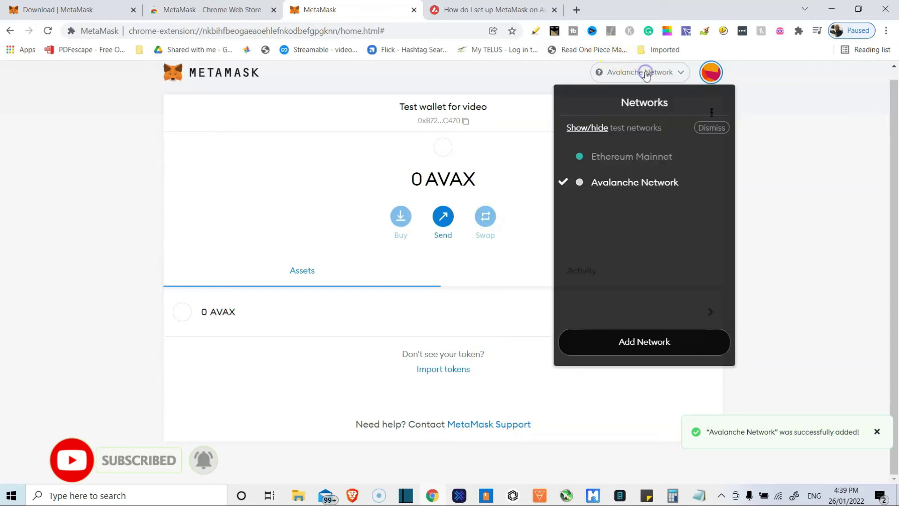
{"action": "left_click", "coordinate": [625, 190]}
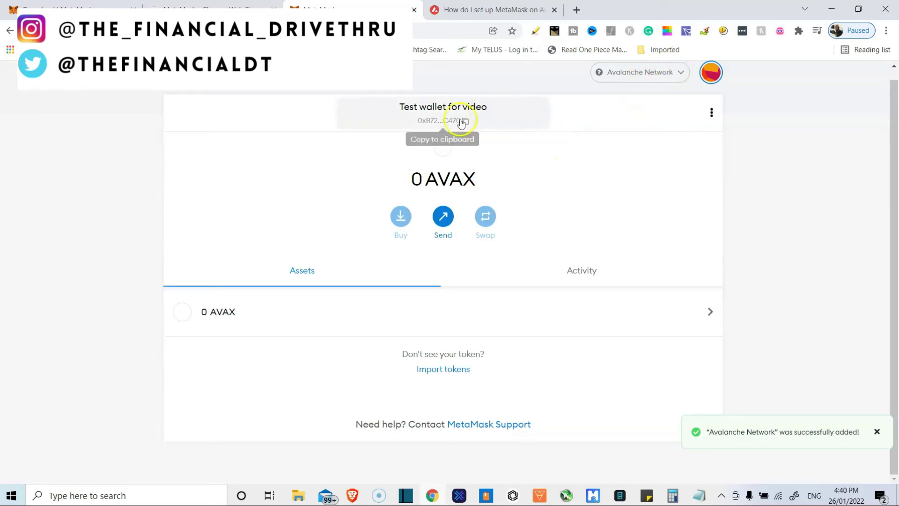
{"action": "left_click", "coordinate": [437, 121]}
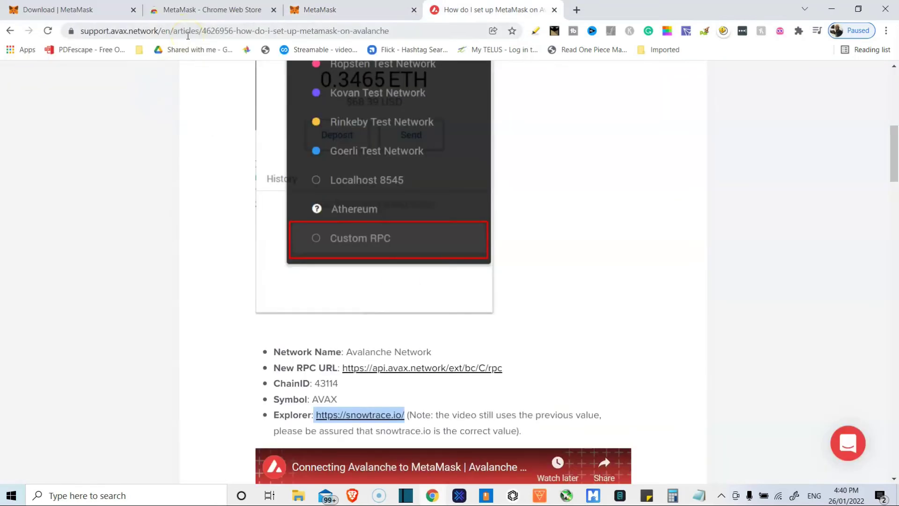
{"action": "left_click", "coordinate": [188, 39]}
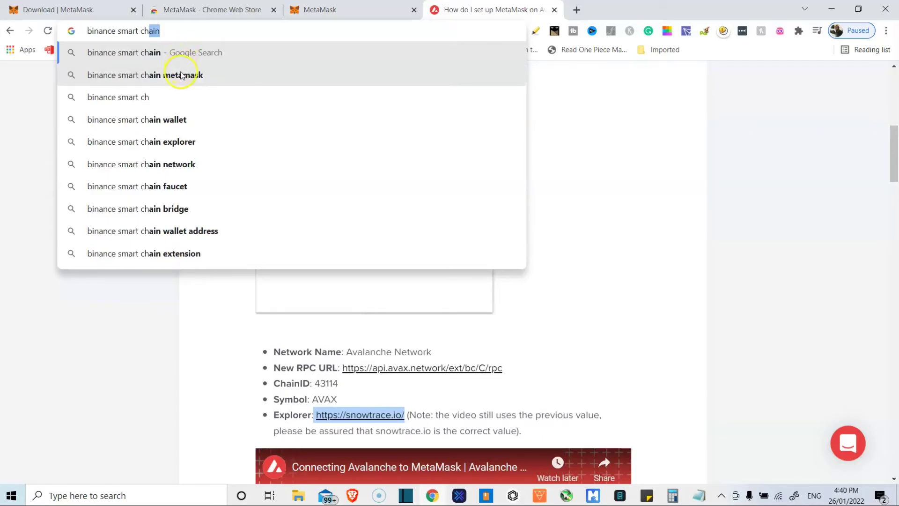
Open Binance Academy's MetaMask to Binance Smart Chain article at its Mainnet settings, then return to MetaMask.
{"action": "left_click", "coordinate": [182, 75]}
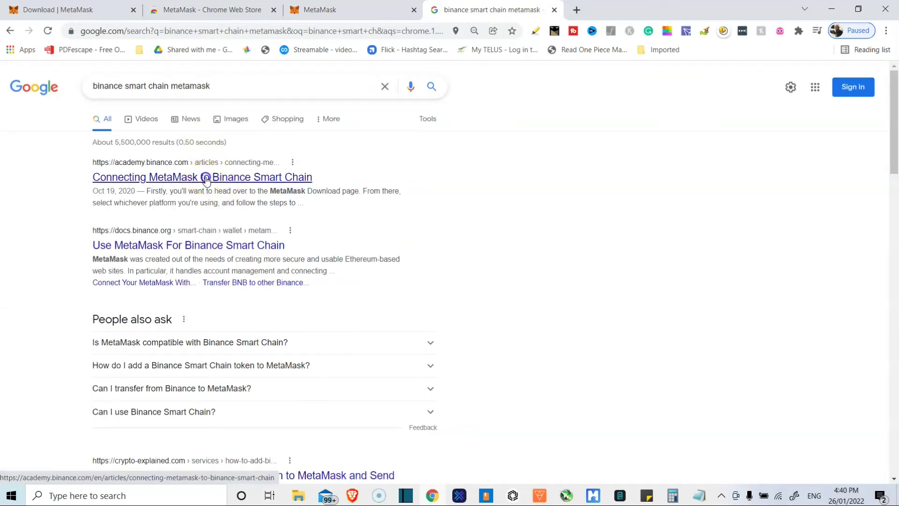
{"action": "scroll", "coordinate": [284, 308], "scroll_direction": "down", "scroll_amount": 5}
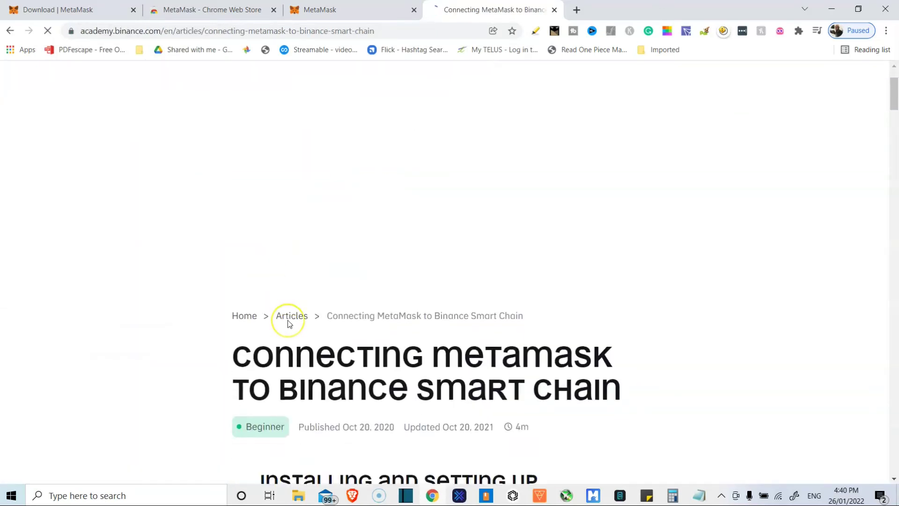
{"action": "scroll", "coordinate": [288, 323], "scroll_direction": "down", "scroll_amount": 15}
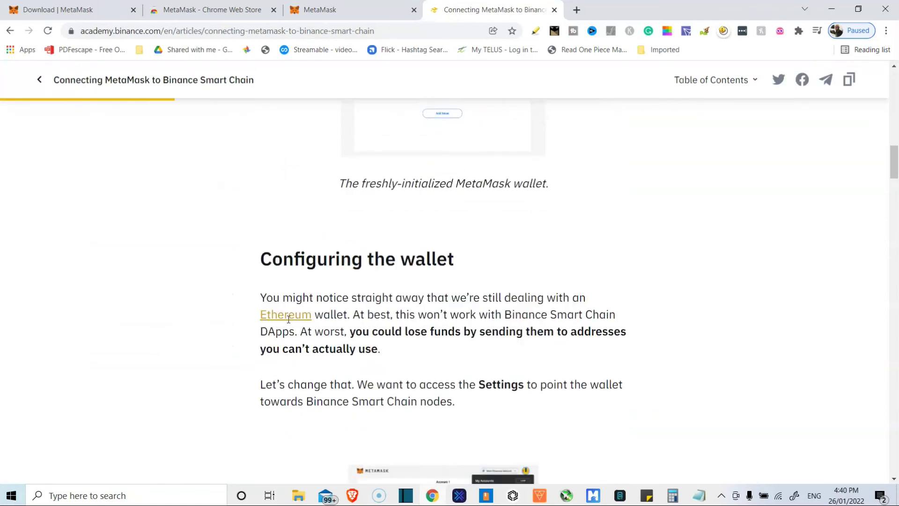
{"action": "scroll", "coordinate": [288, 323], "scroll_direction": "down", "scroll_amount": 10}
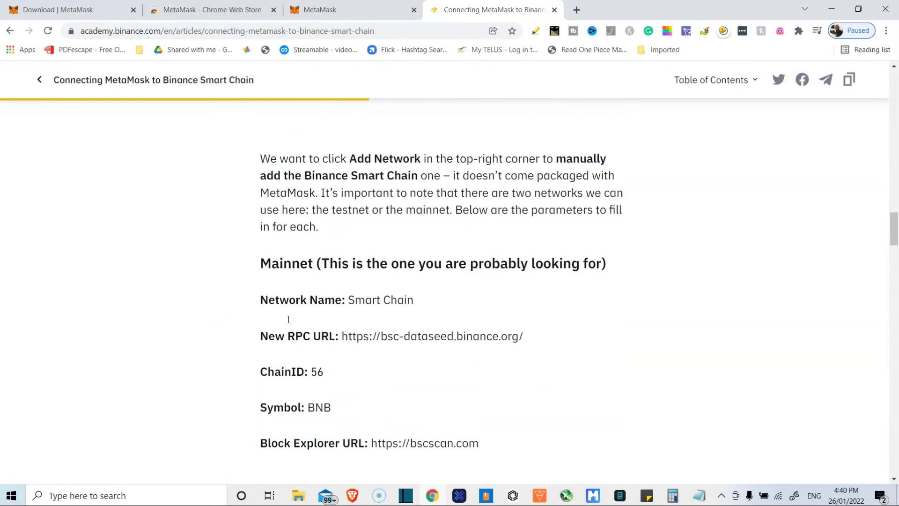
{"action": "scroll", "coordinate": [288, 323], "scroll_direction": "up", "scroll_amount": 1}
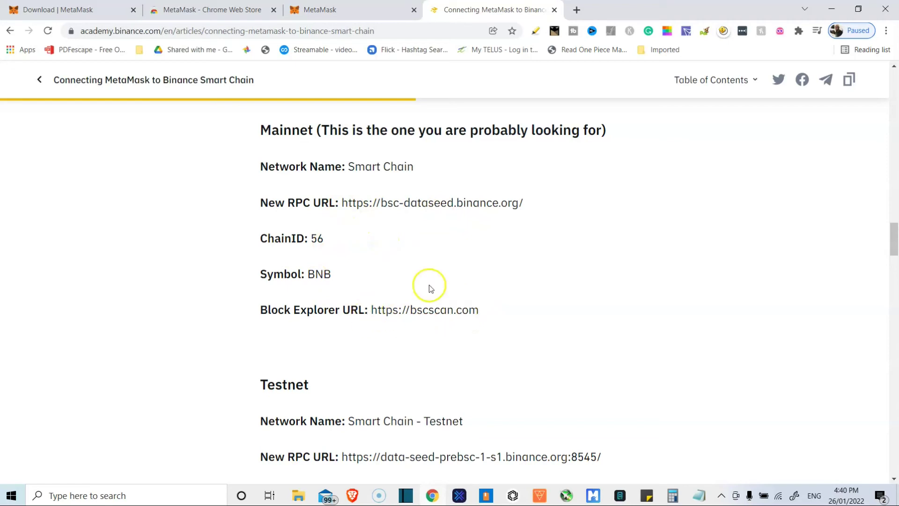
{"action": "left_click", "coordinate": [352, 12]}
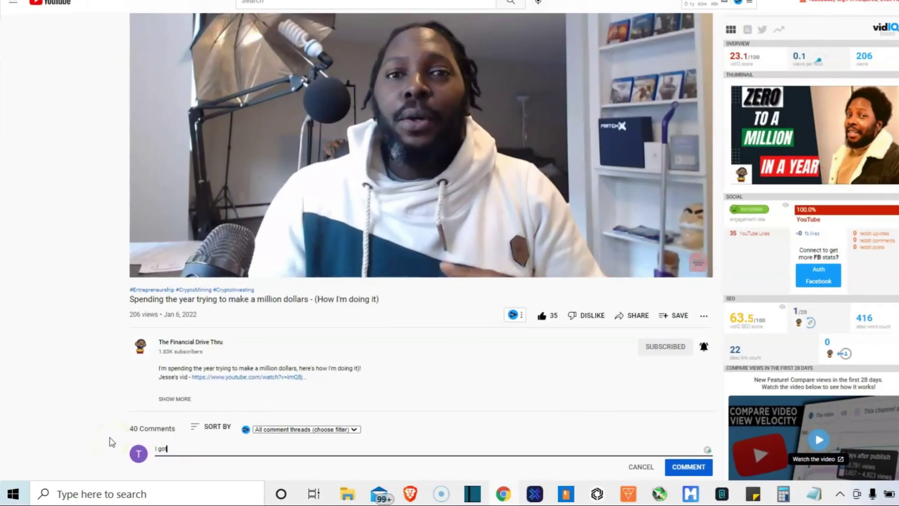
{"action": "type", "text": "me ideas "}
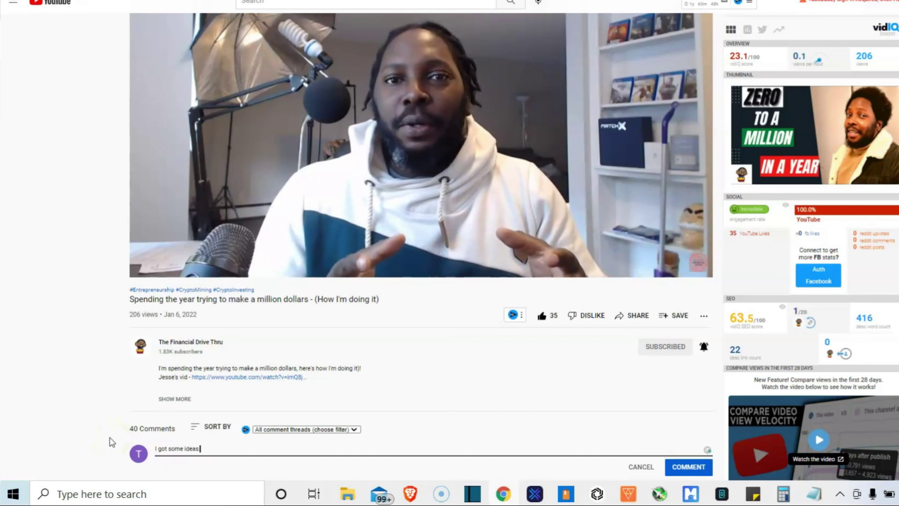
{"action": "type", "text": "bro!!!"}
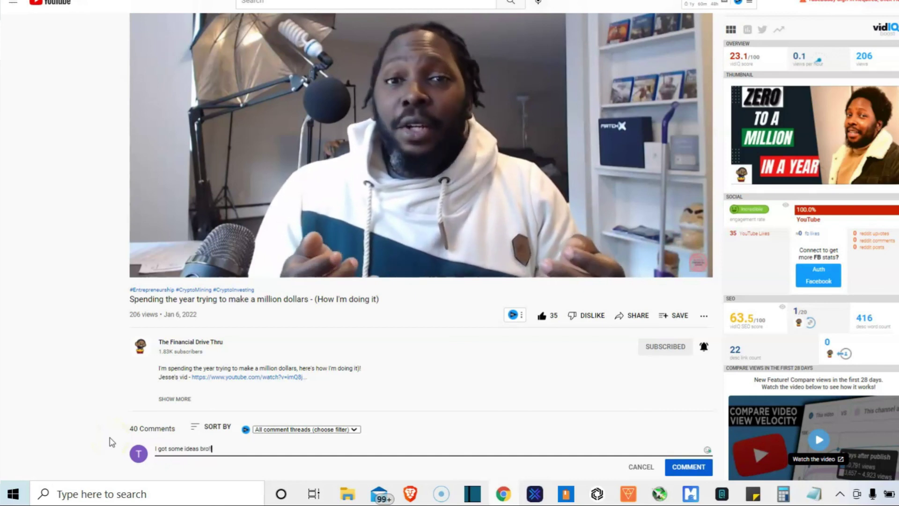